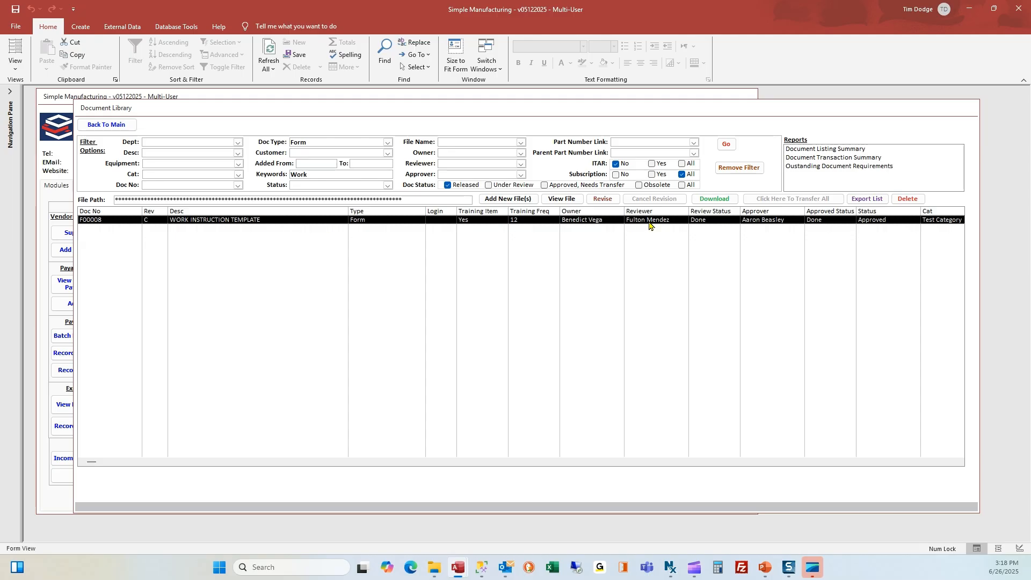
# - Download the released Rev C WORK INSTRUCTION TEMPLATE file from the document library
pyautogui.click(711, 199)
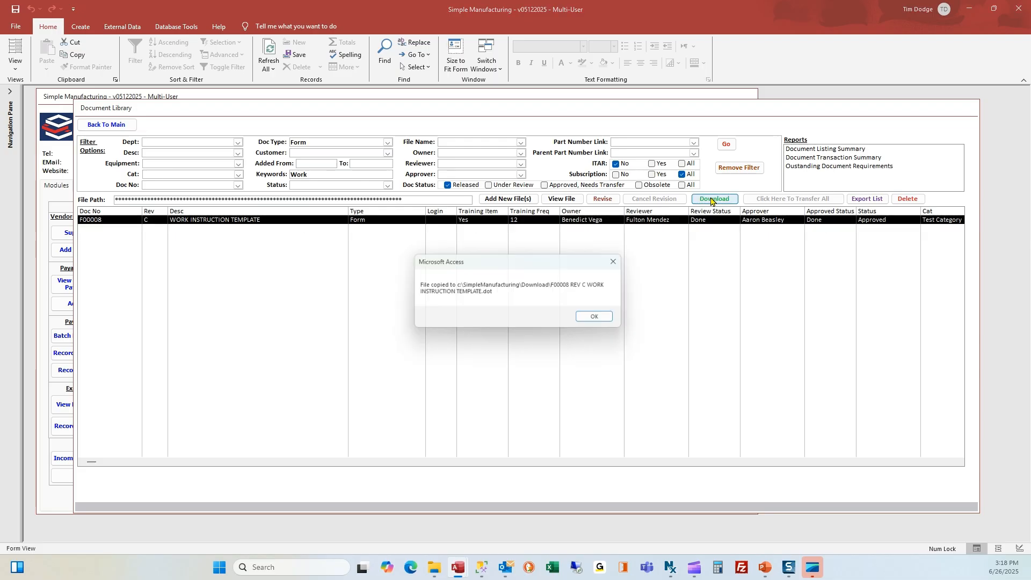
pyautogui.click(601, 319)
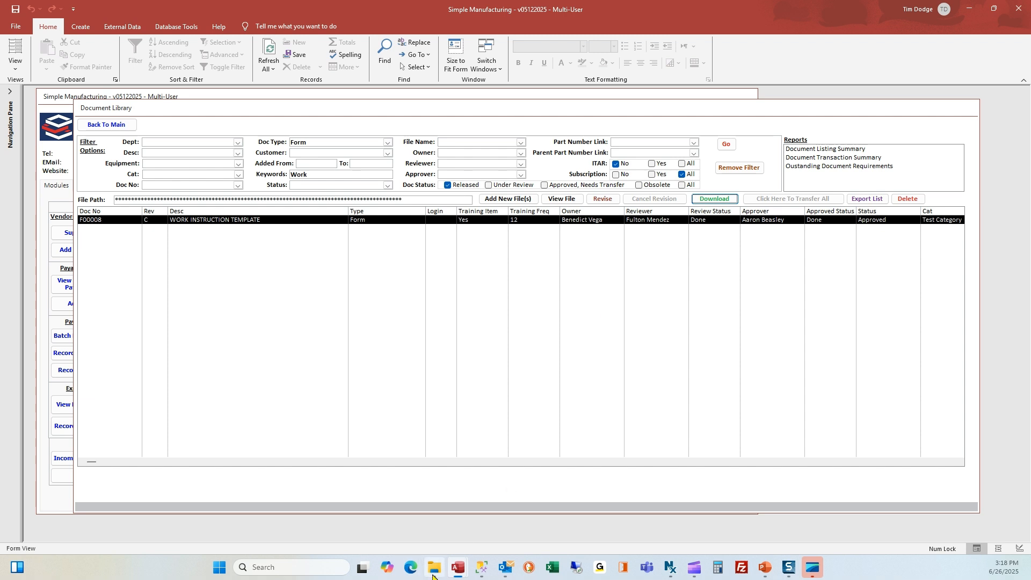
# - Switch to File Explorer, view the downloaded Rev C template in Word, locate the Rev D copy, and return to Access
pyautogui.moveTo(433, 572)
pyautogui.click(423, 538)
pyautogui.click(122, 129)
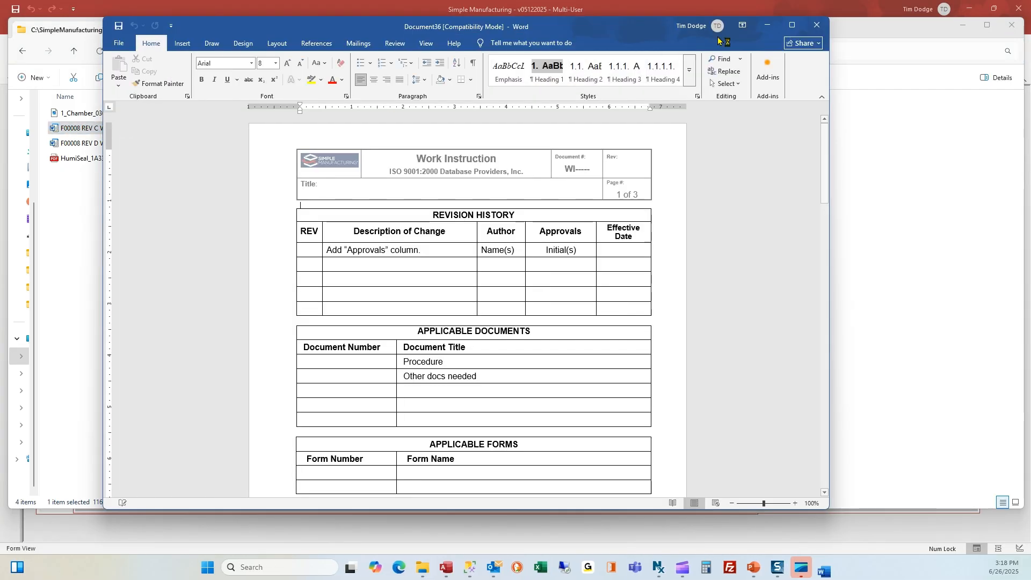
pyautogui.click(812, 27)
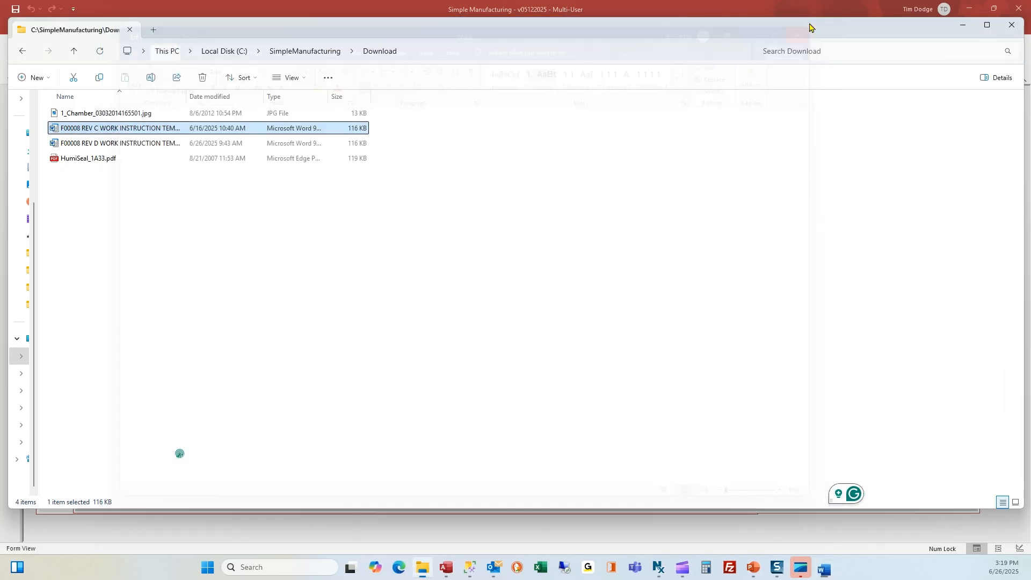
pyautogui.click(94, 144)
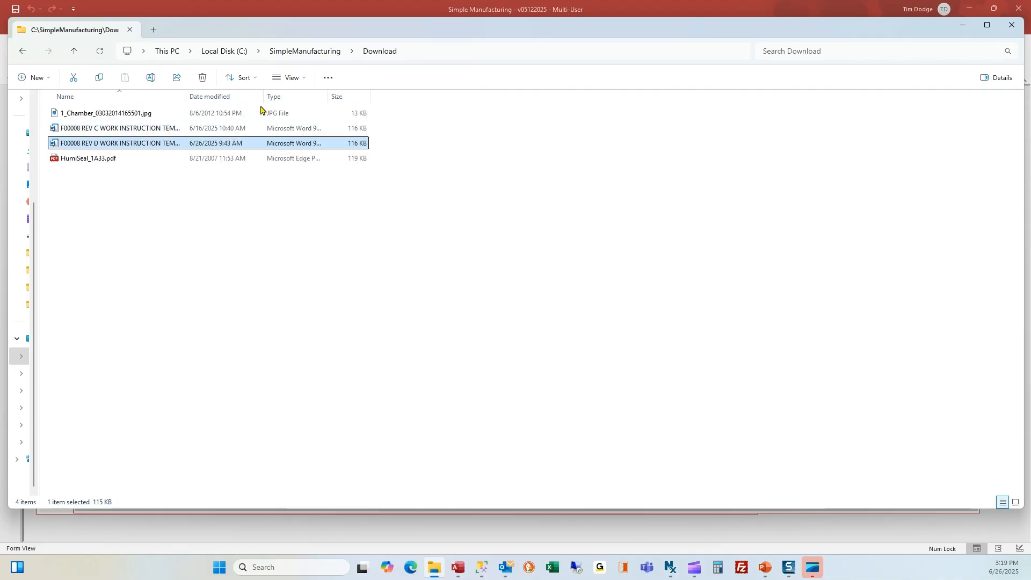
pyautogui.click(967, 26)
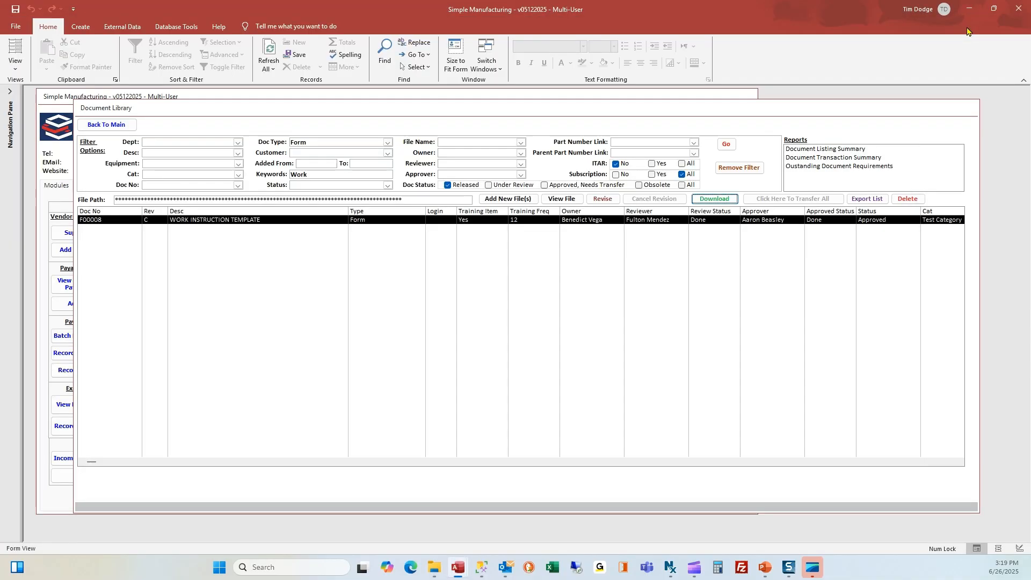
pyautogui.click(323, 223)
pyautogui.click(313, 142)
pyautogui.click(306, 174)
pyautogui.write('Work')
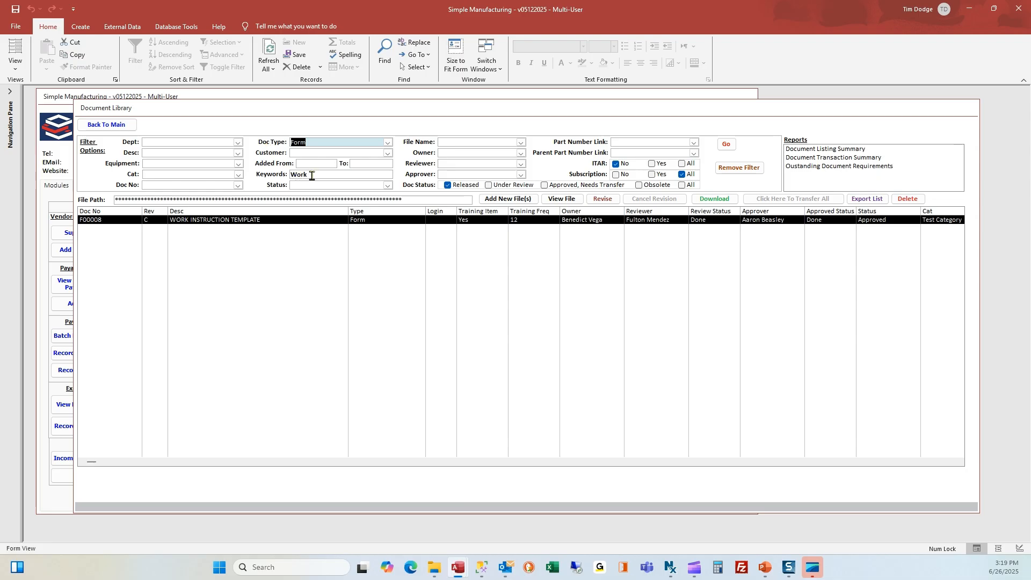
pyautogui.doubleClick(312, 176)
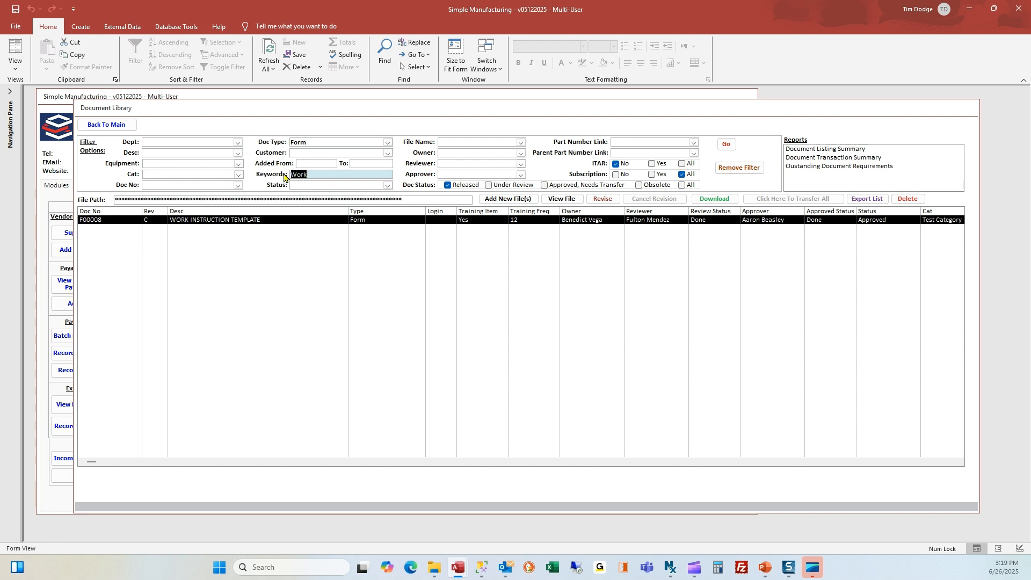
# - Start a revision of form F00008, WORK INSTRUCTION TEMPLATE, from its library record
pyautogui.click(252, 222)
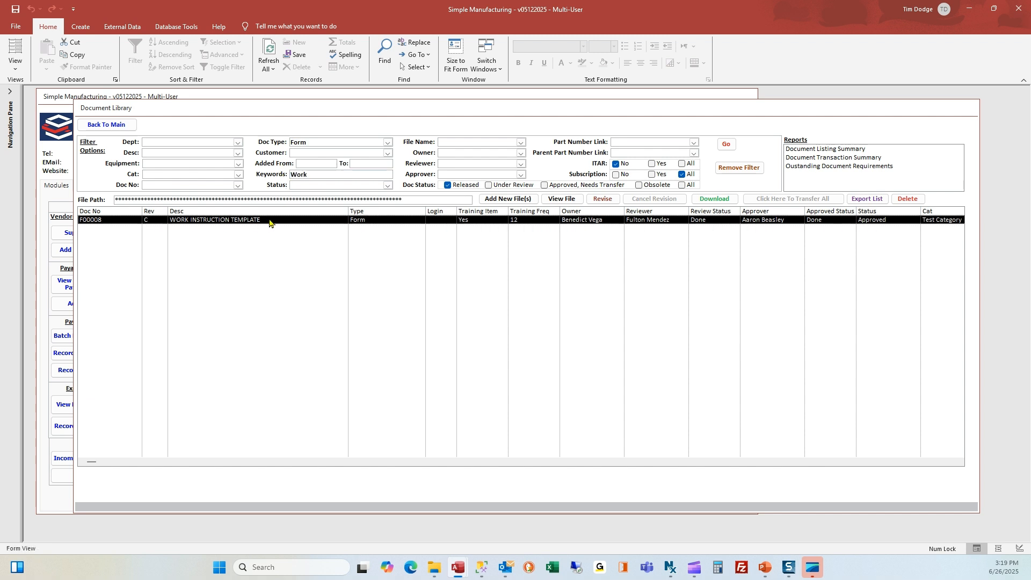
pyautogui.click(609, 201)
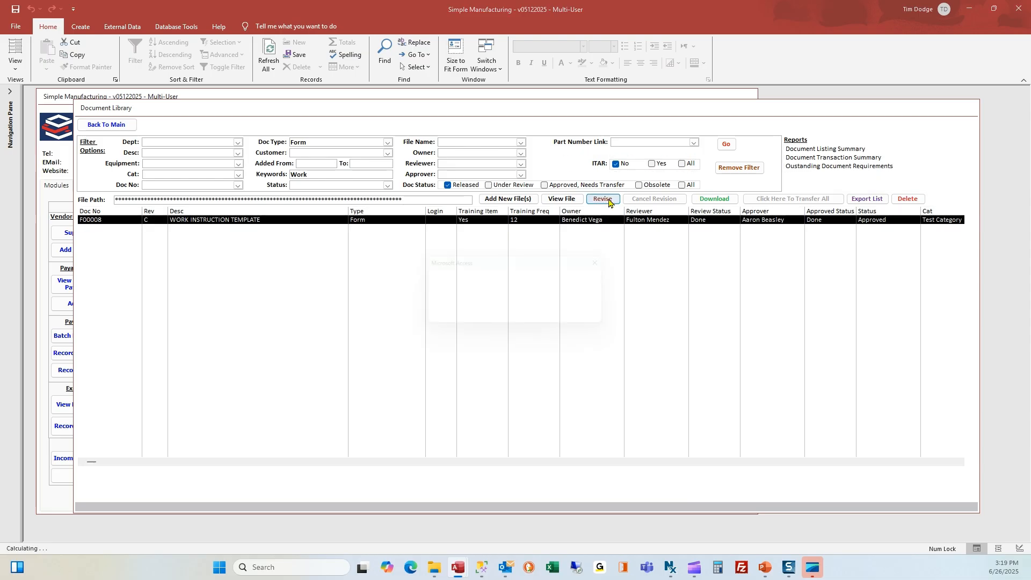
pyautogui.click(591, 318)
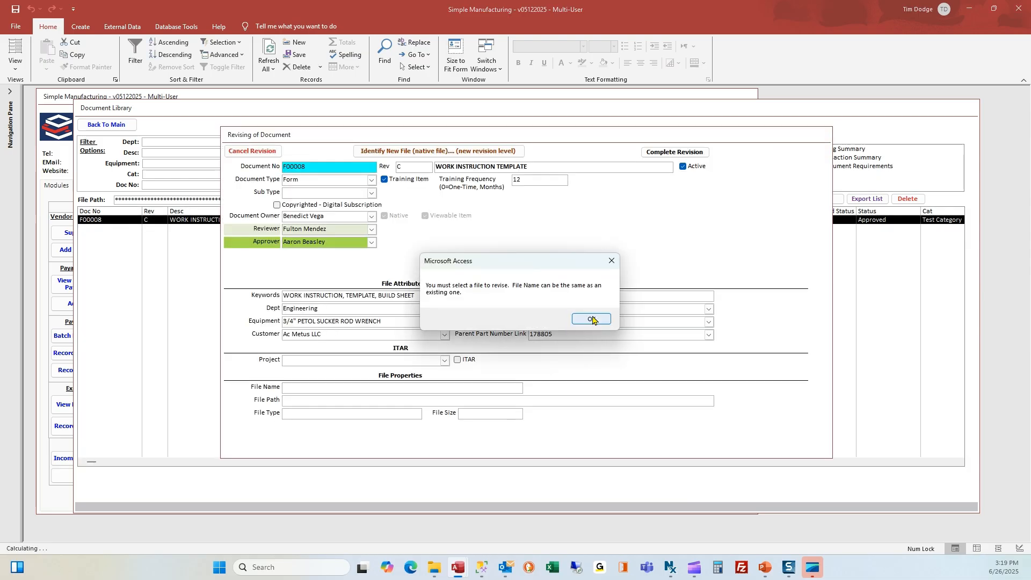
pyautogui.click(592, 318)
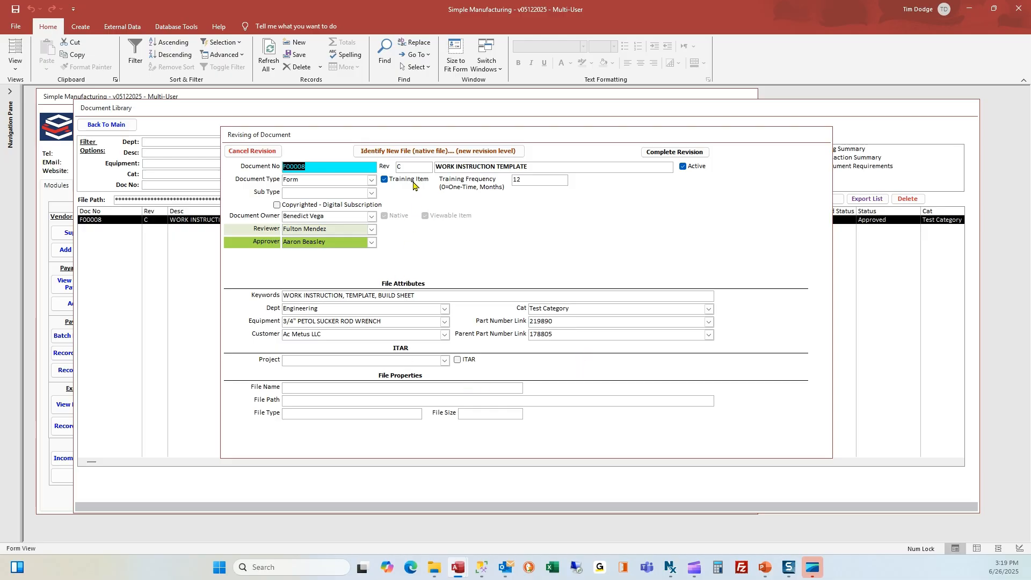
# - Identify F00008 REV D WORK INSTRUCTION TEMPLATE.dot as the new native file and set the revision level to D
pyautogui.click(418, 152)
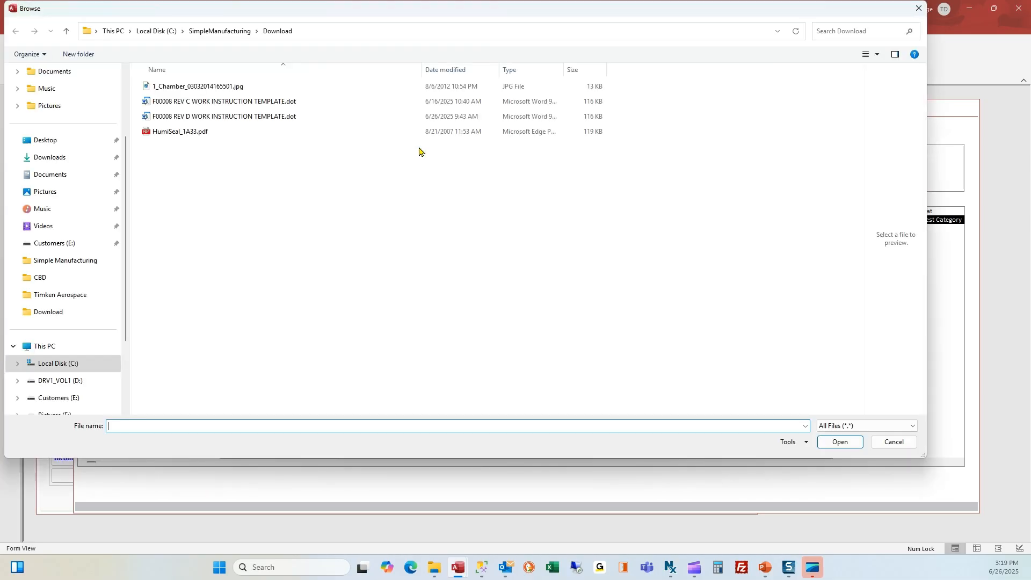
pyautogui.click(230, 119)
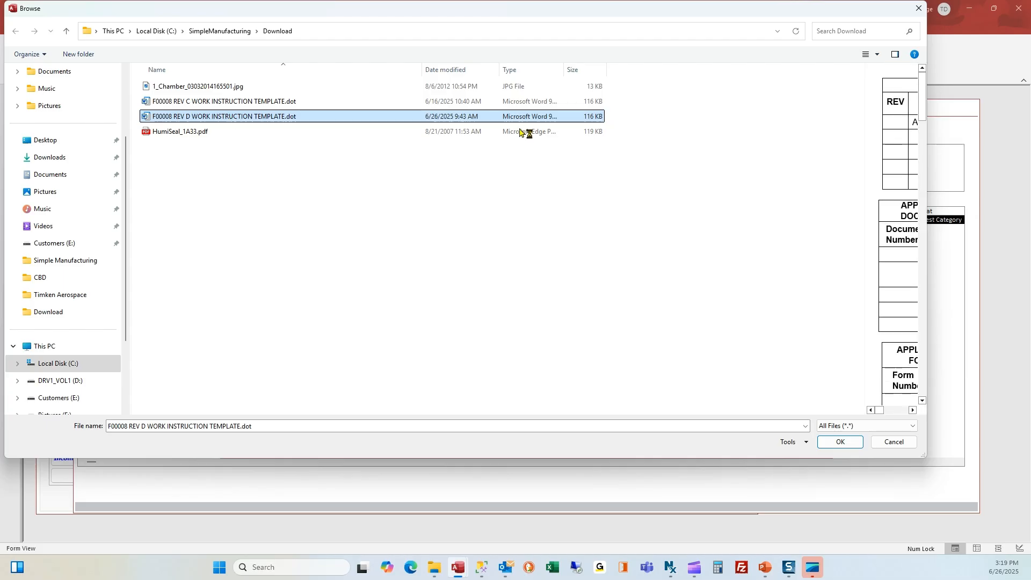
pyautogui.click(840, 442)
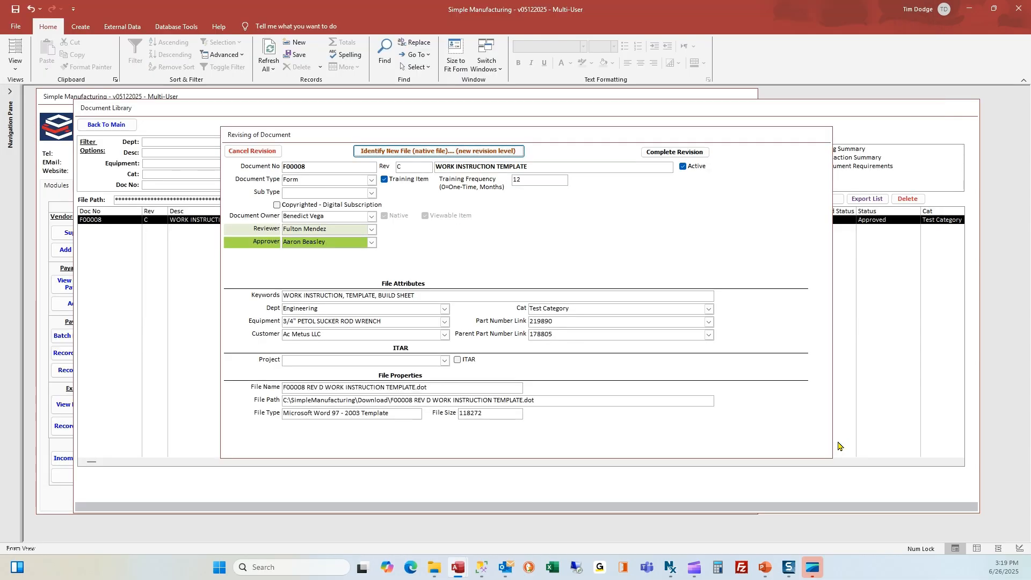
pyautogui.click(397, 166)
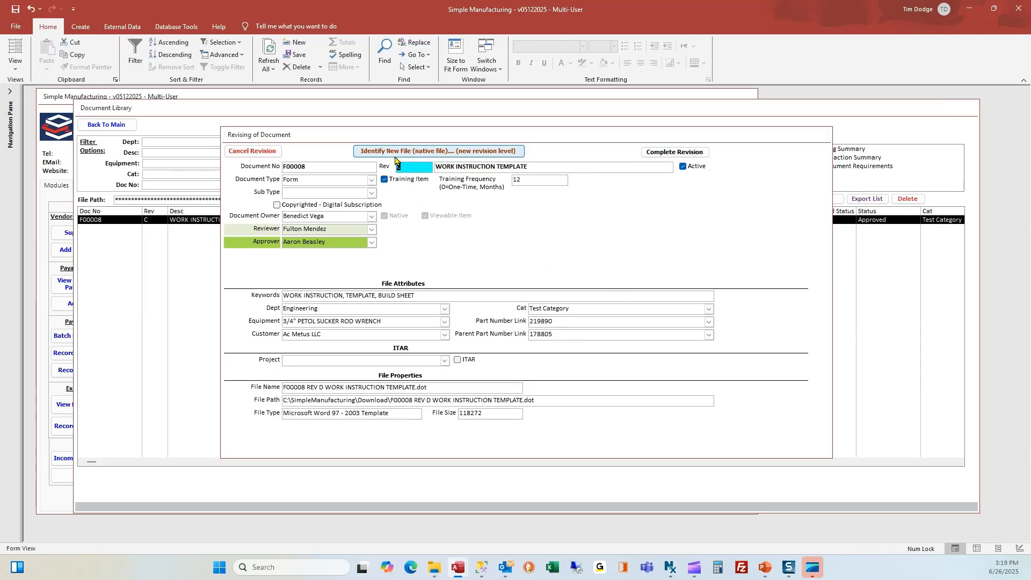
pyautogui.write('D')
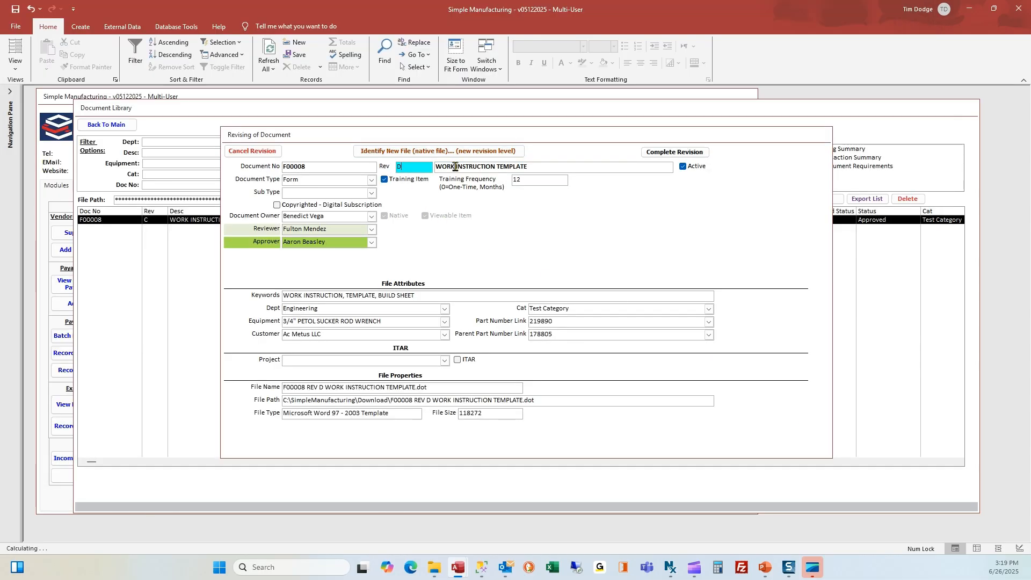
# - Check the revision's title, keywords, department, equipment, customer, category and part number link
pyautogui.click(455, 167)
pyautogui.click(403, 294)
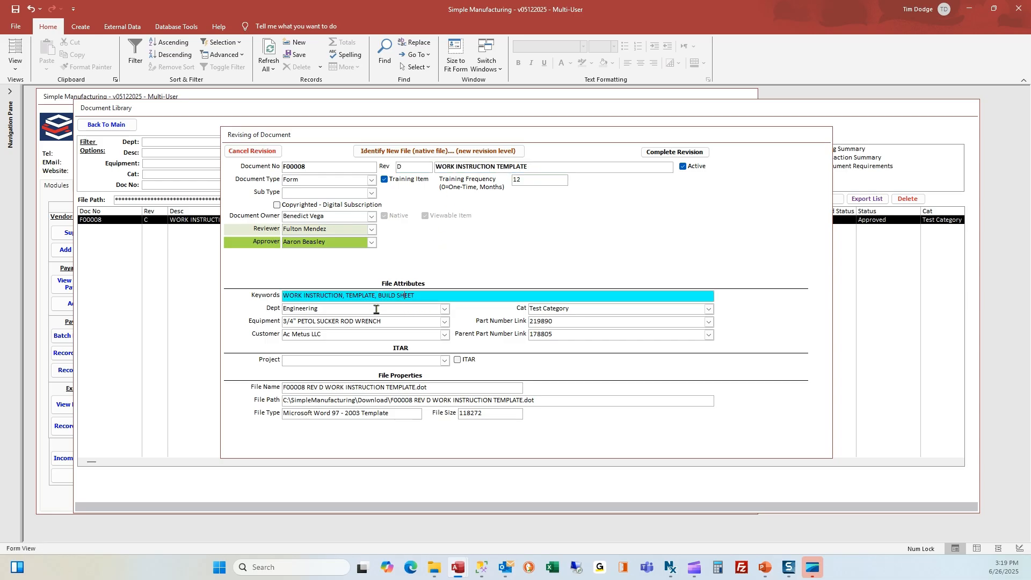
pyautogui.click(376, 308)
pyautogui.click(378, 321)
pyautogui.click(370, 334)
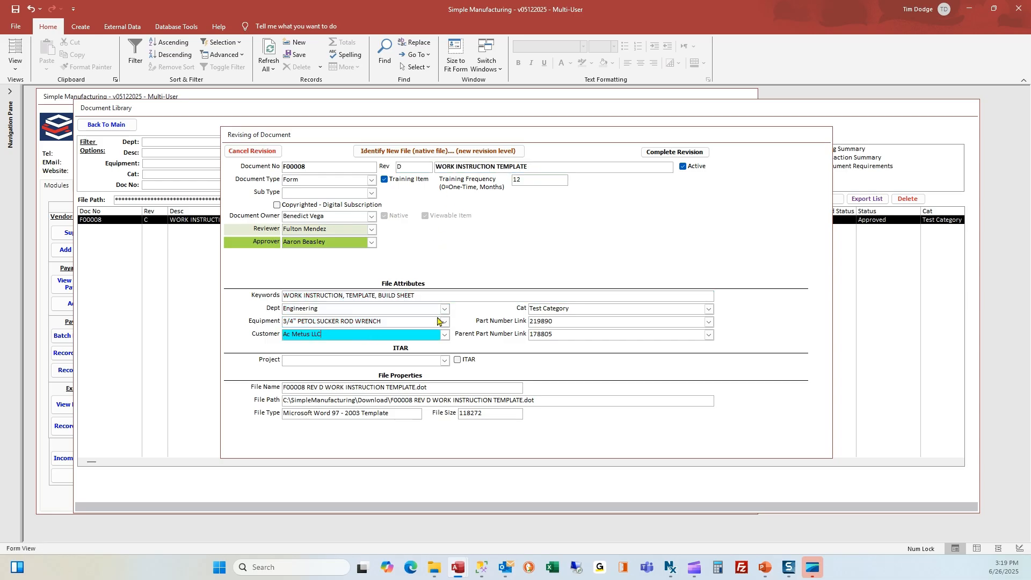
pyautogui.click(573, 309)
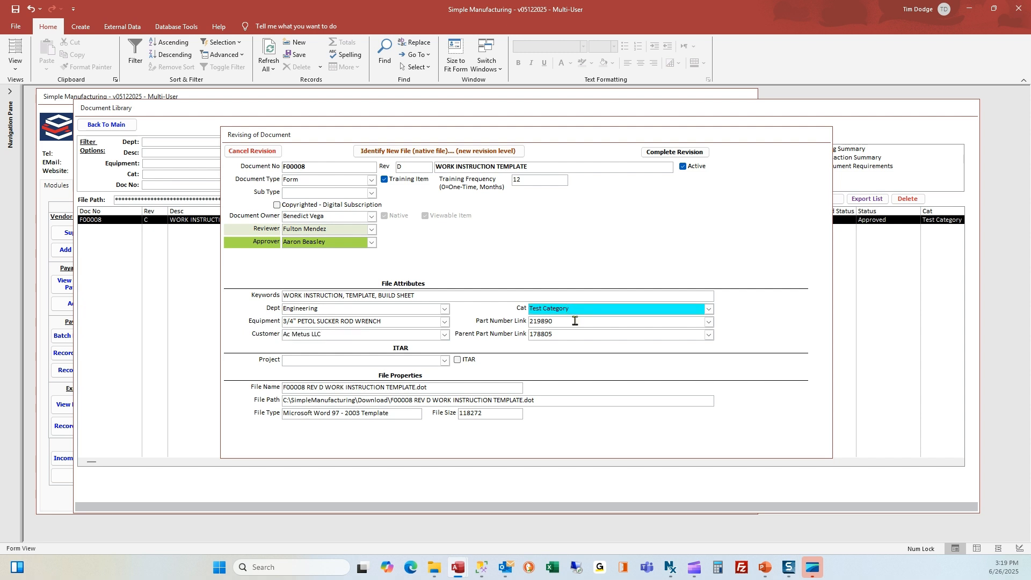
pyautogui.click(574, 321)
# - Complete the F00008 revision and discard the prepared review notification e-mail without saving it
pyautogui.click(665, 155)
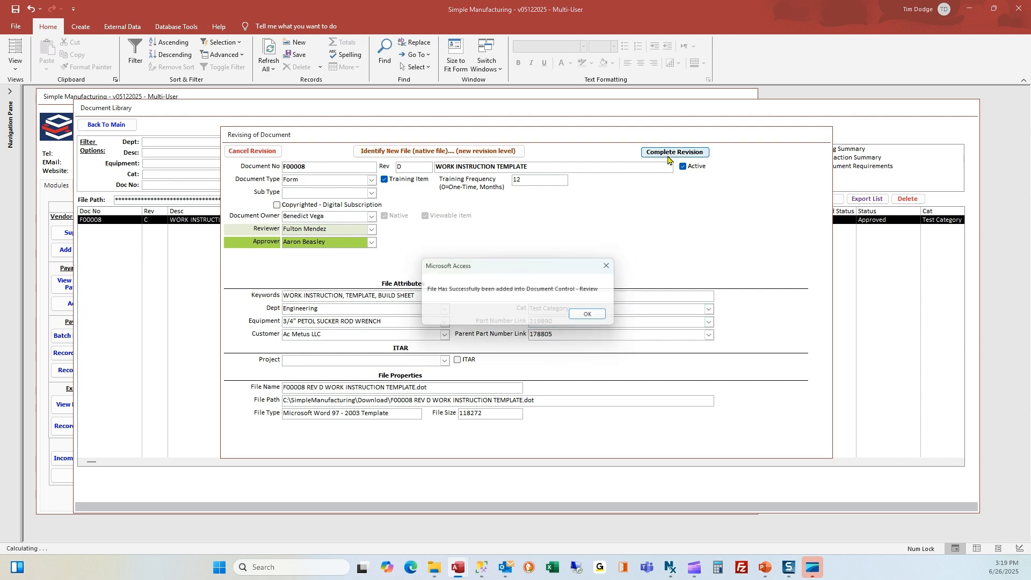
pyautogui.click(590, 318)
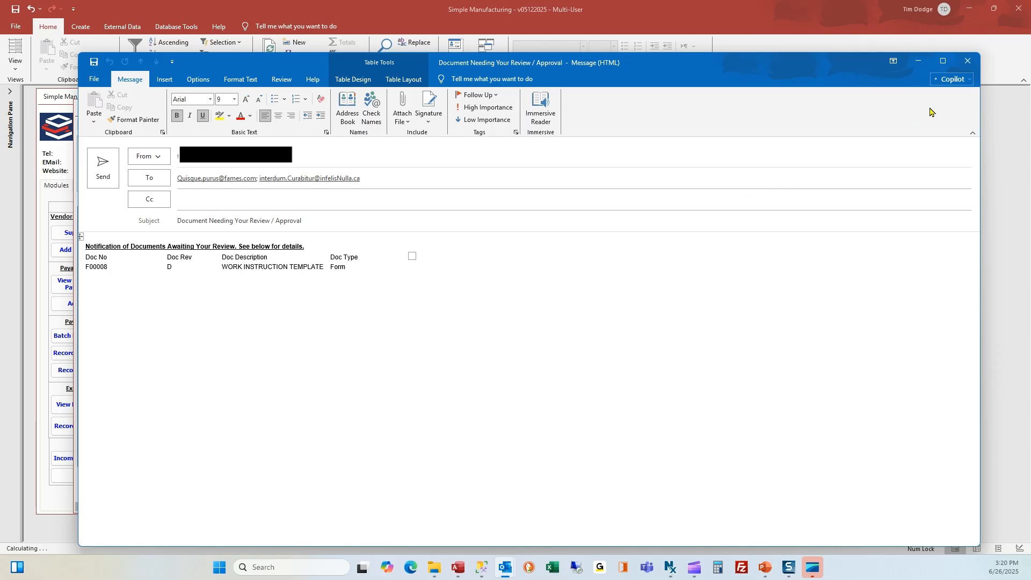
pyautogui.click(968, 60)
pyautogui.click(519, 312)
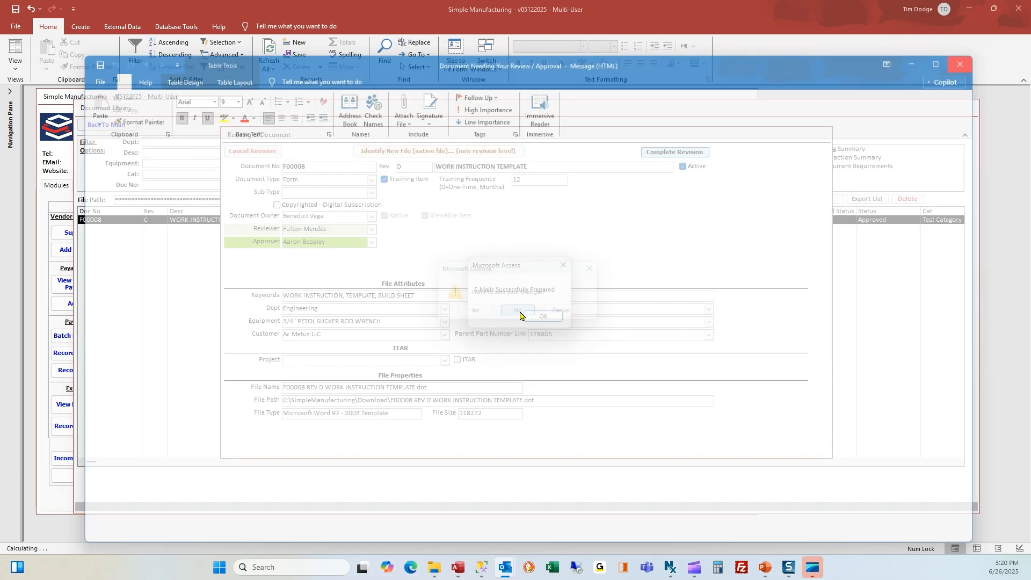
pyautogui.click(542, 317)
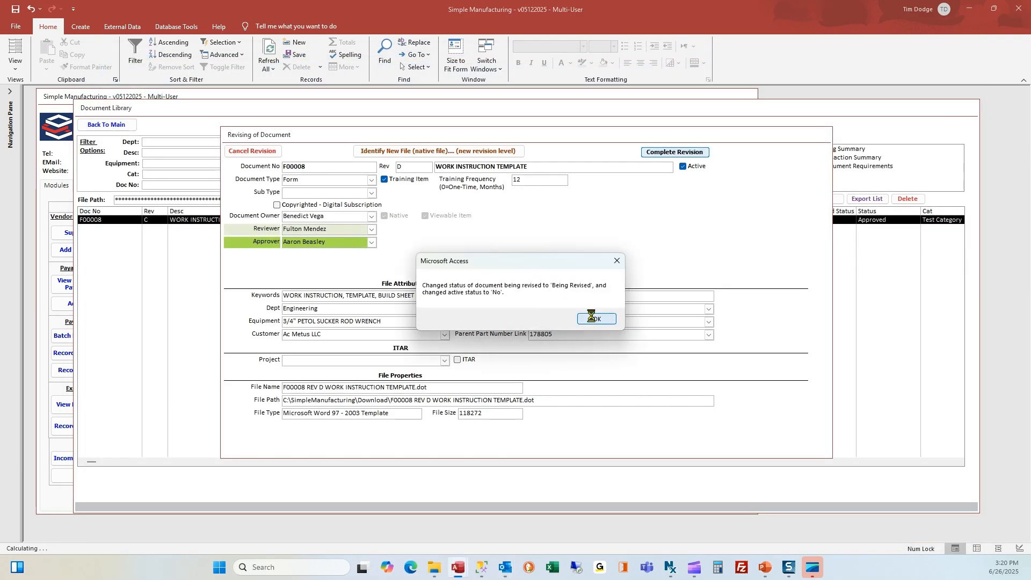
pyautogui.click(590, 318)
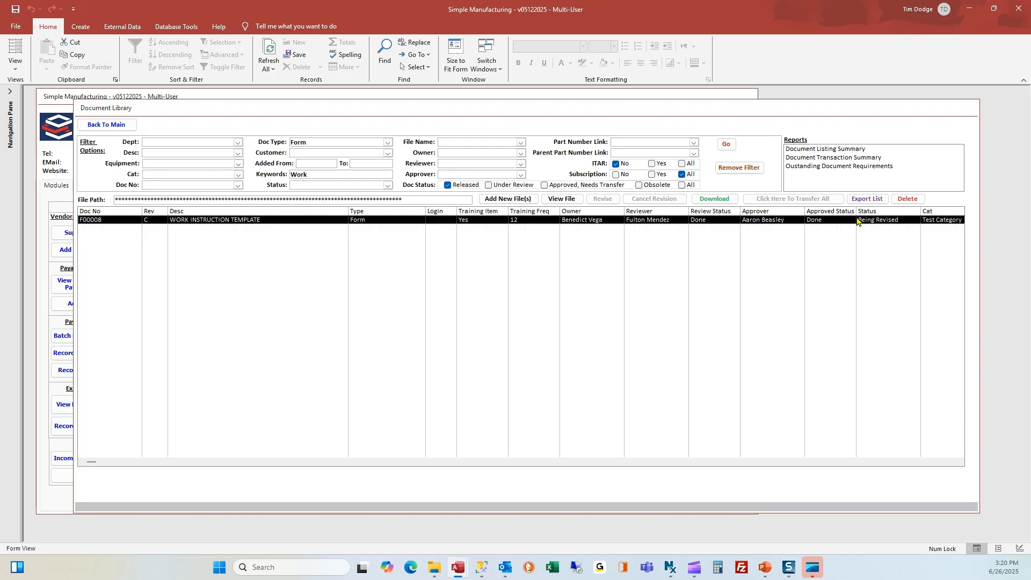
# - Filter the library to Under Review documents, open F00008 Rev D, and sign off its review with the signature password
pyautogui.click(510, 187)
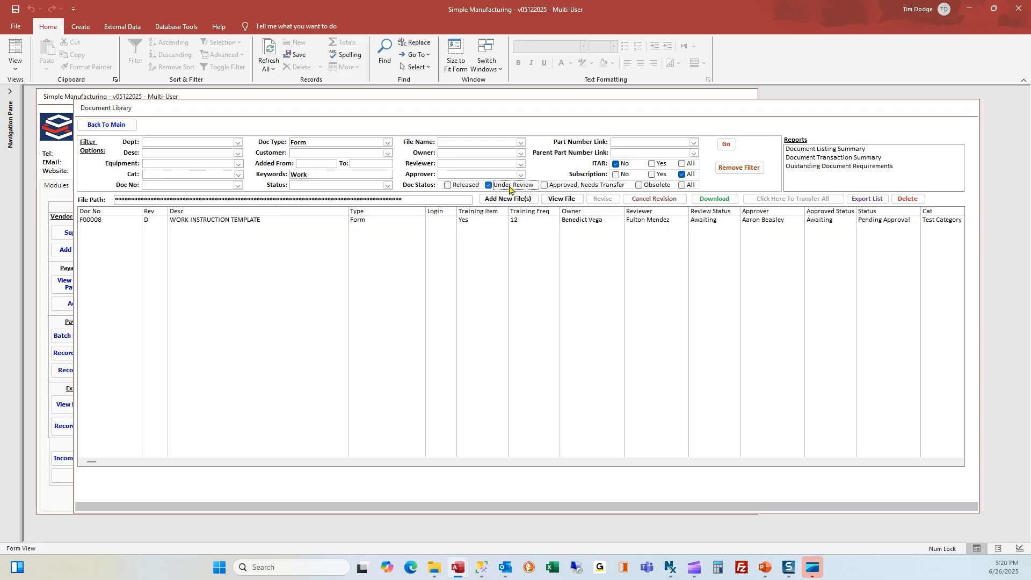
pyautogui.click(364, 221)
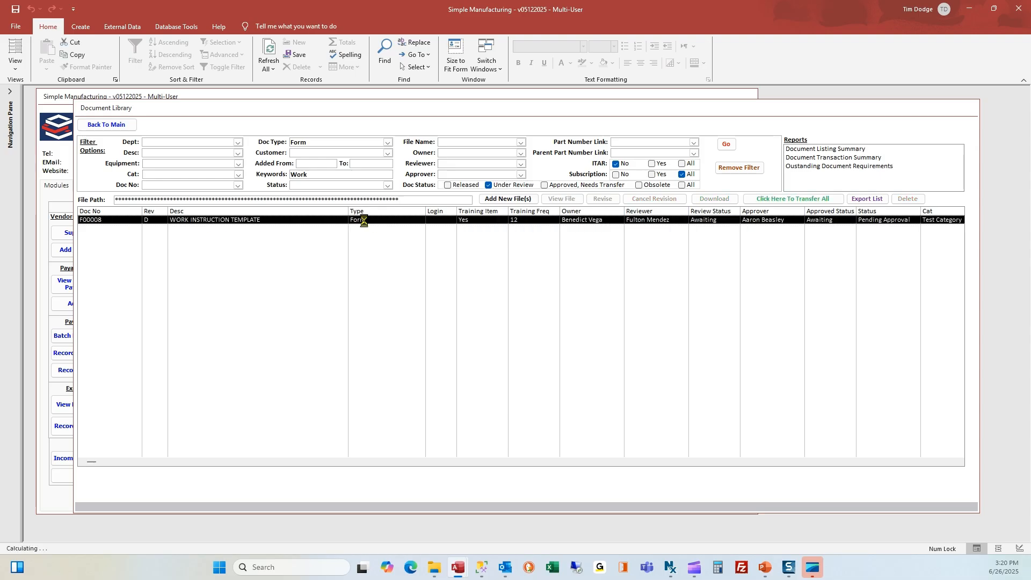
pyautogui.click(406, 211)
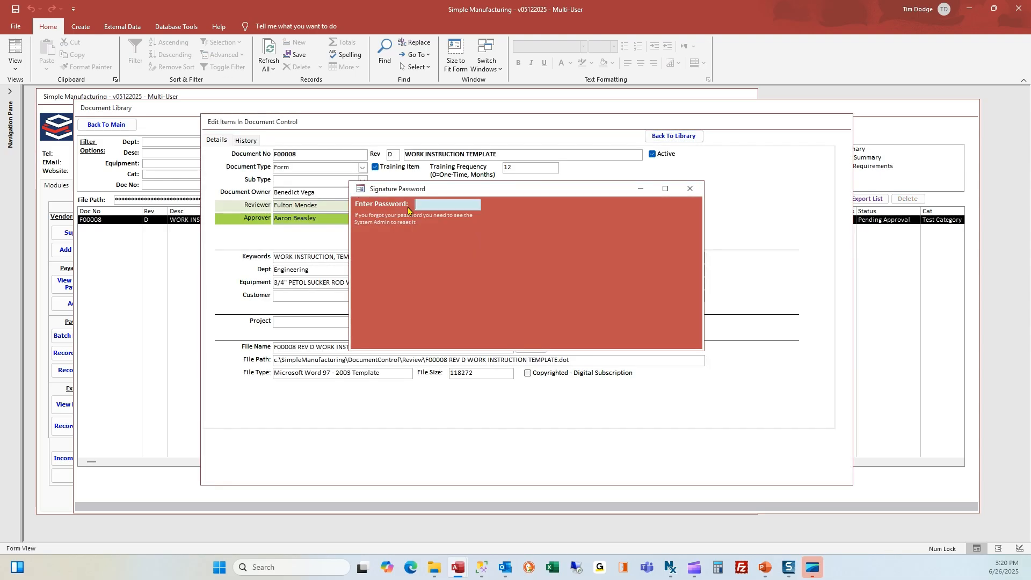
pyautogui.press('Return')
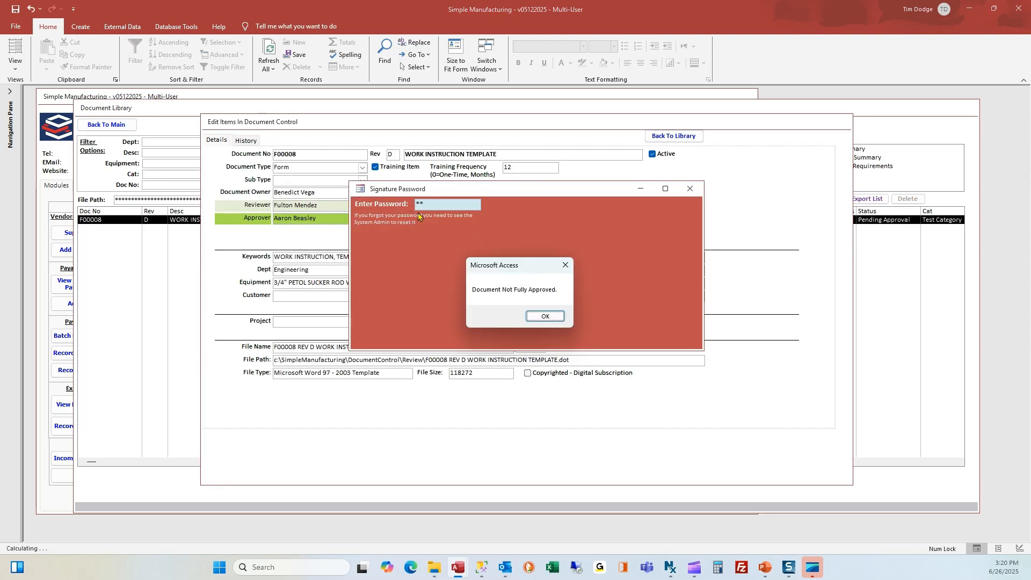
pyautogui.click(544, 315)
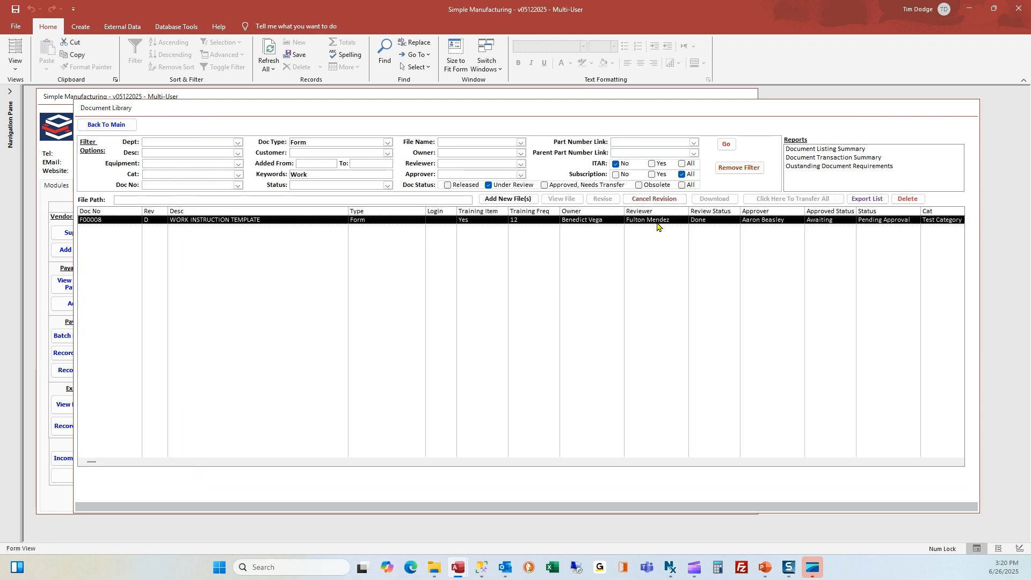
# - Give the approval sign-off for F00008 Rev D by entering the signature password
pyautogui.click(408, 221)
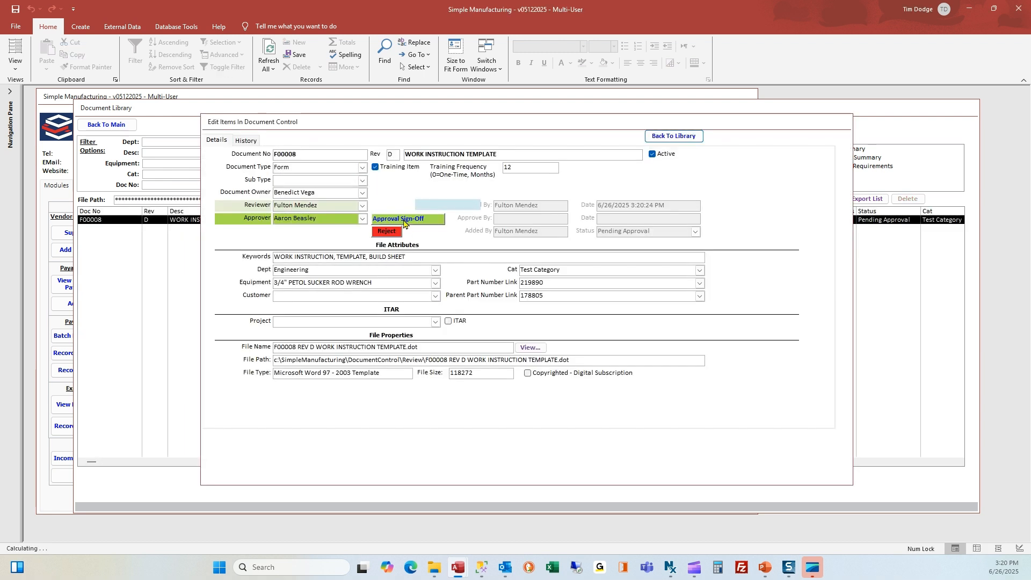
pyautogui.write('**')
pyautogui.press('Return')
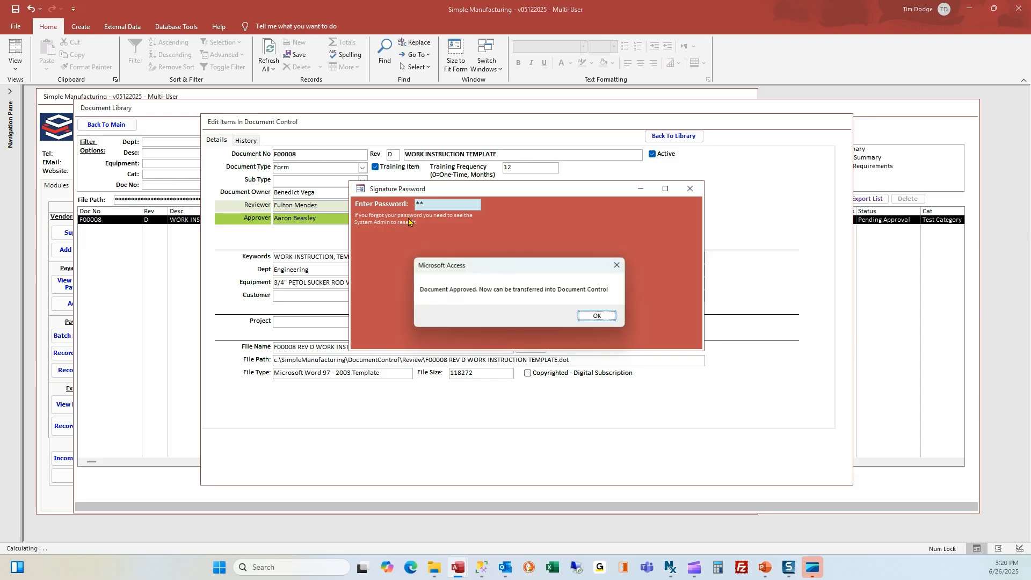
pyautogui.click(596, 317)
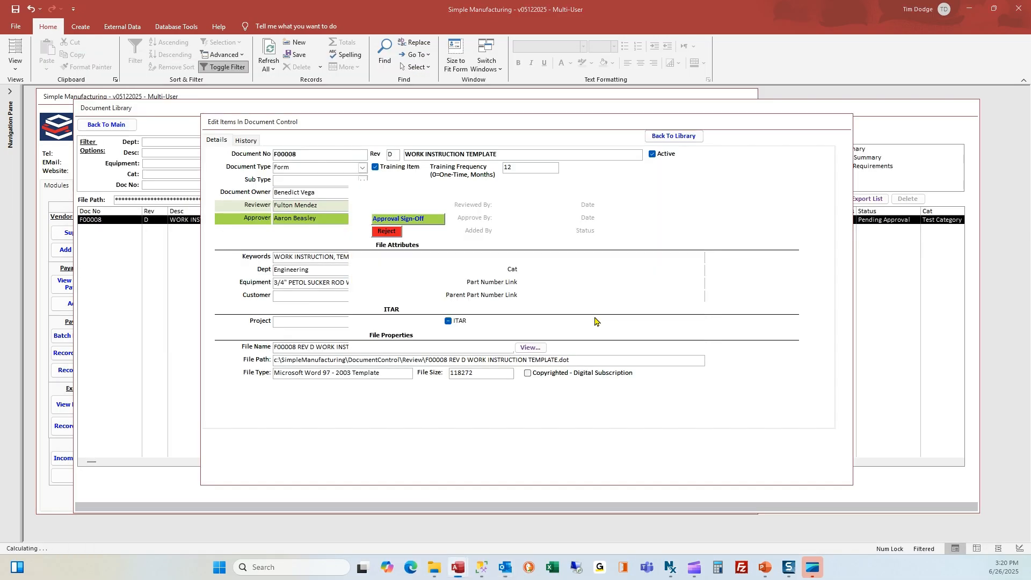
pyautogui.click(545, 317)
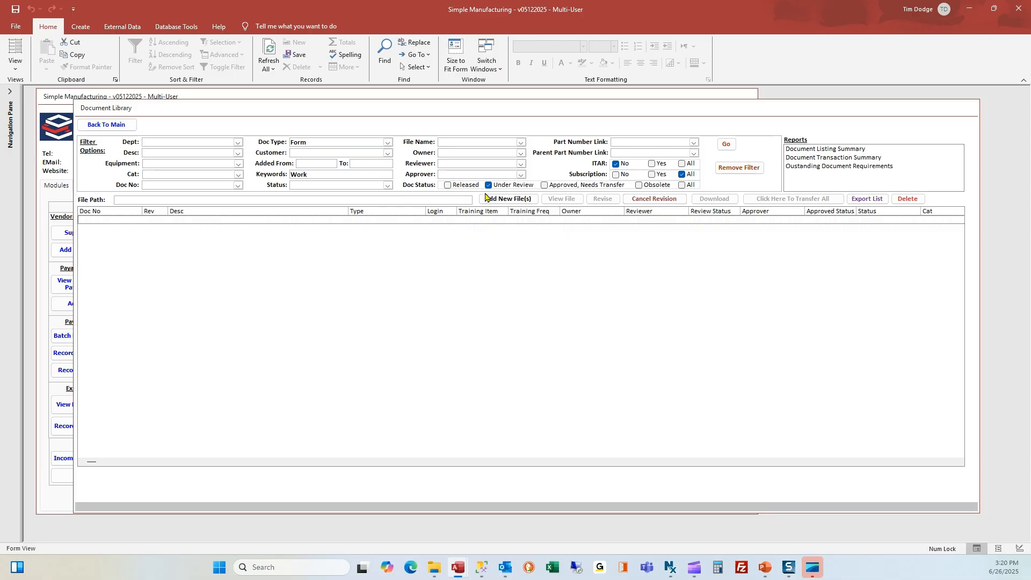
# - Filter to Approved, Needs Transfer documents and transfer F00008 Rev D with the signature password, releasing it as a native file
pyautogui.click(553, 187)
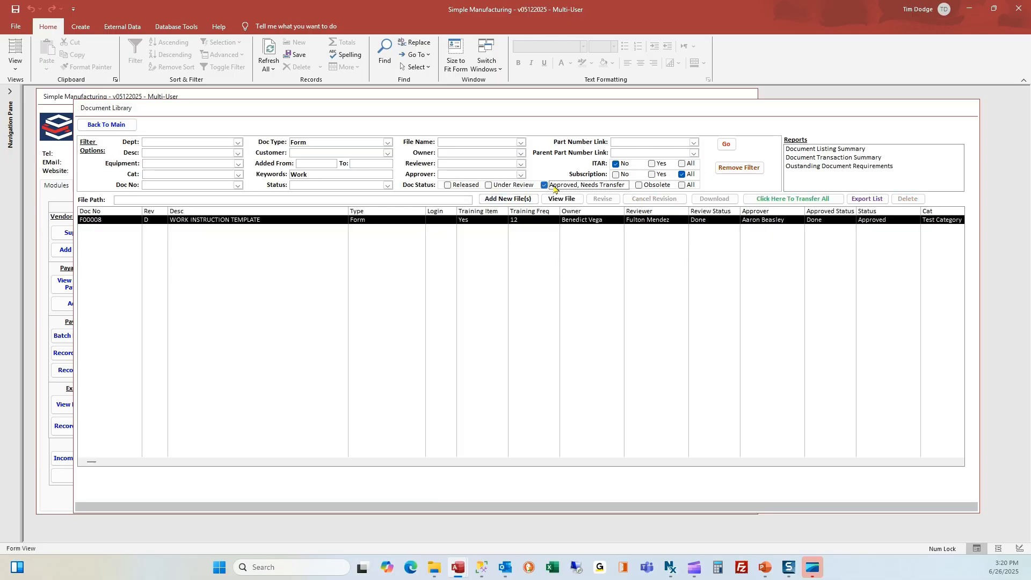
pyautogui.click(589, 219)
pyautogui.click(784, 200)
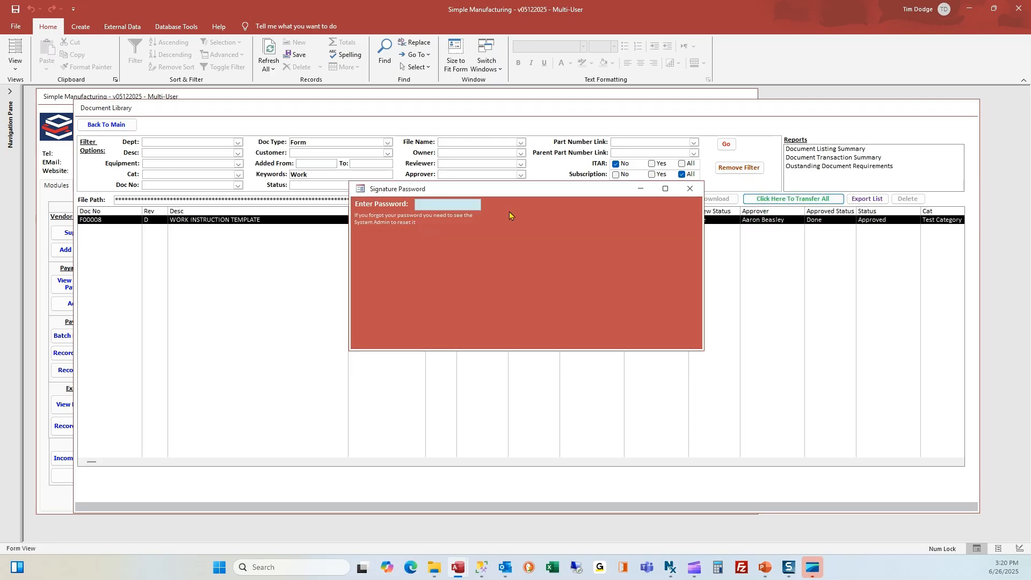
pyautogui.write('**')
pyautogui.press('Return')
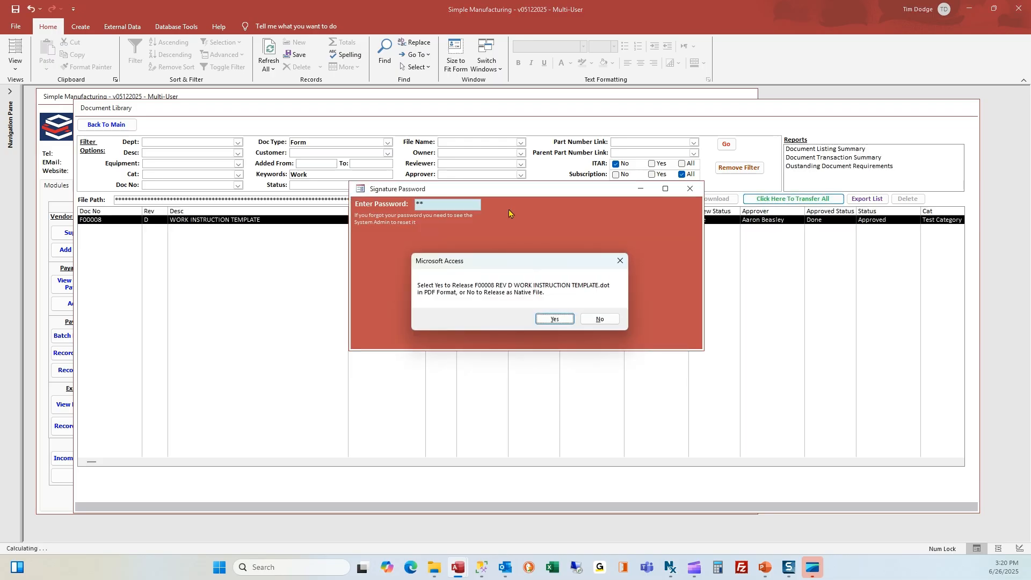
pyautogui.click(599, 319)
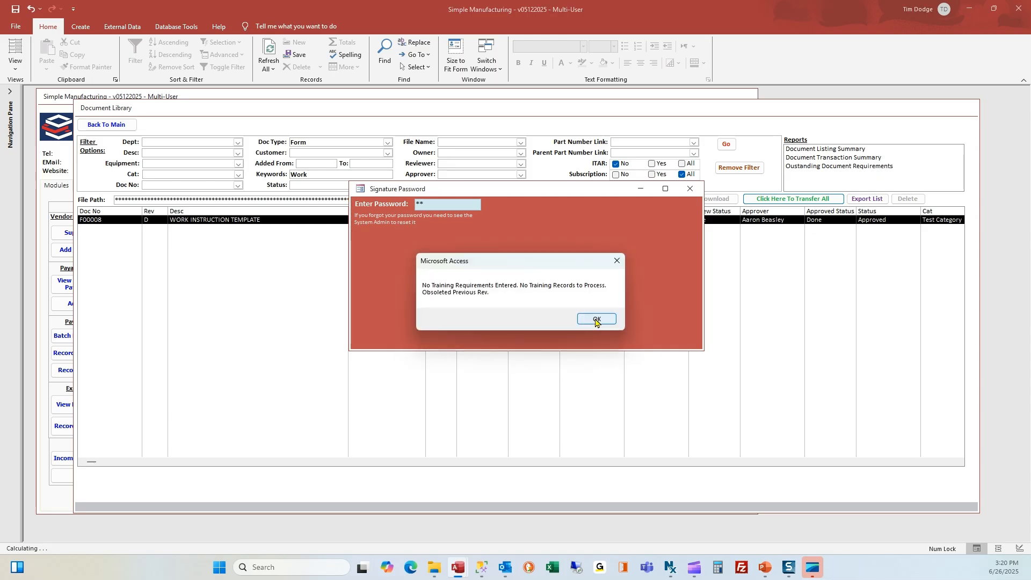
pyautogui.click(596, 319)
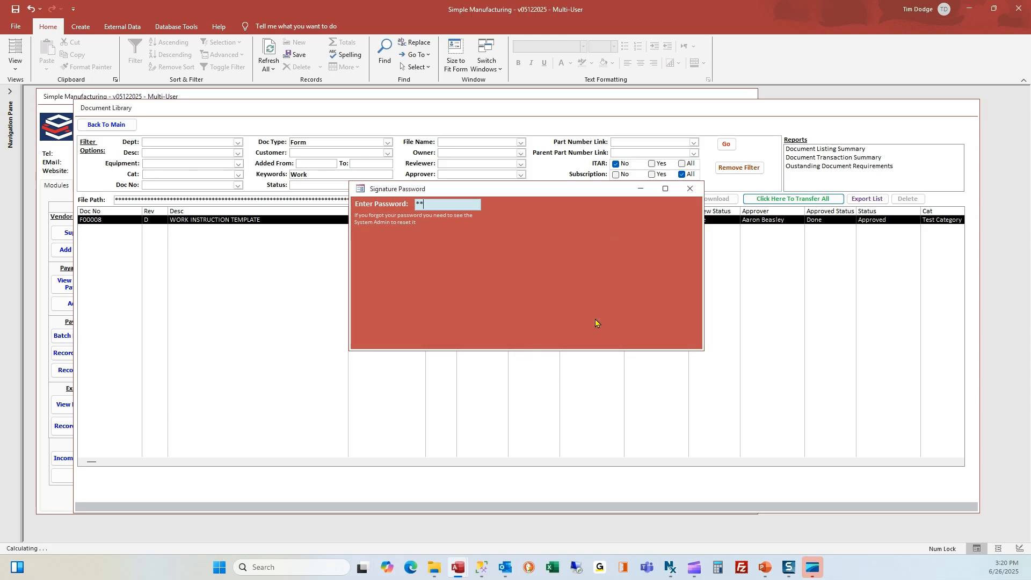
pyautogui.press('Return')
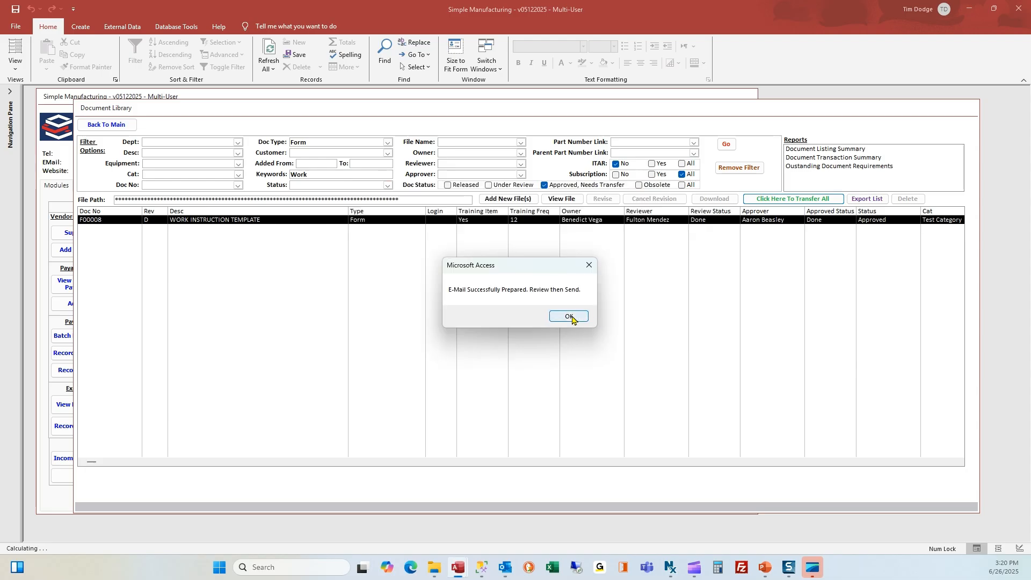
pyautogui.click(572, 318)
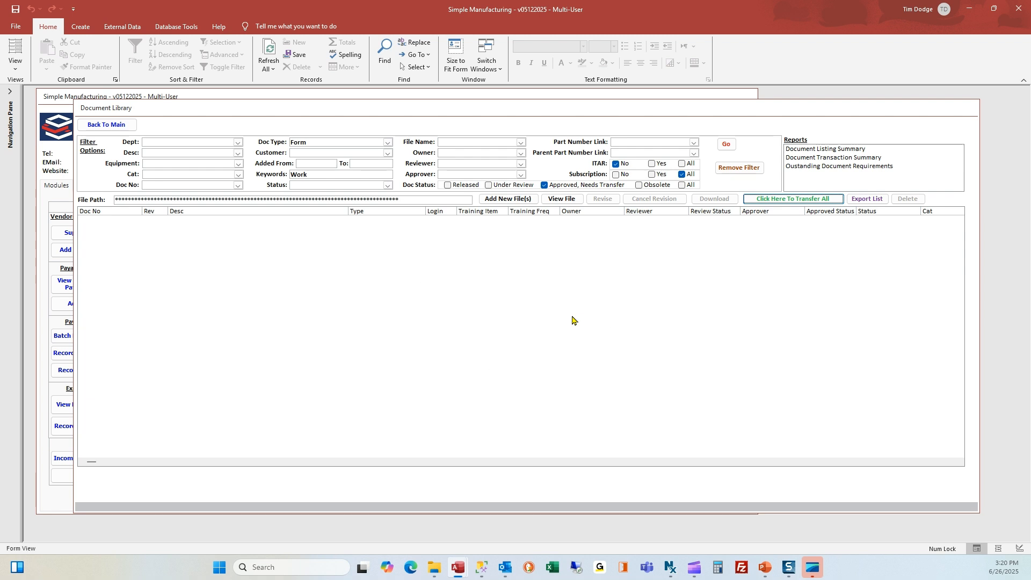
# - Filter the library to Released documents of type Form and check the F00008 entry
pyautogui.click(468, 186)
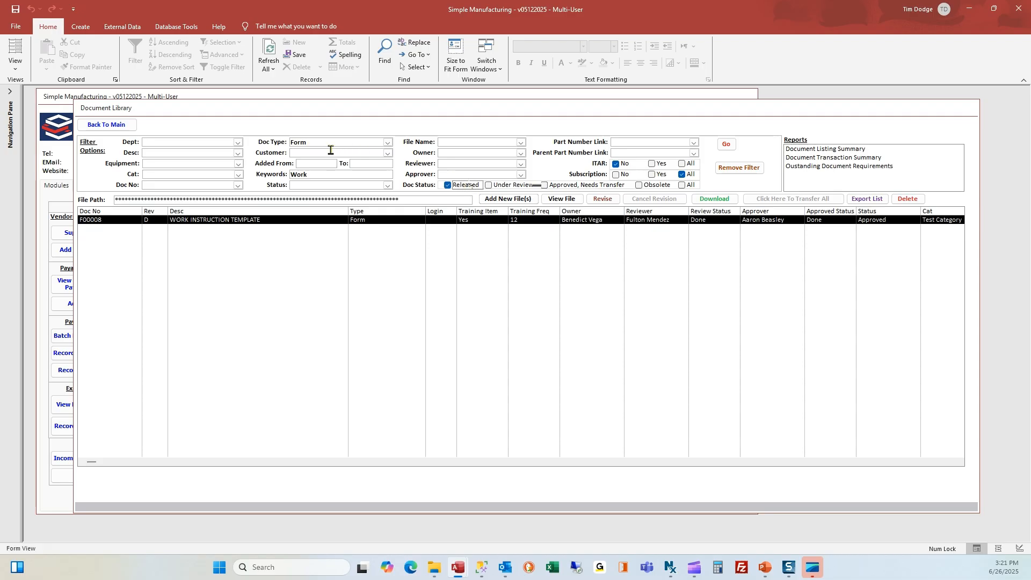
pyautogui.click(300, 221)
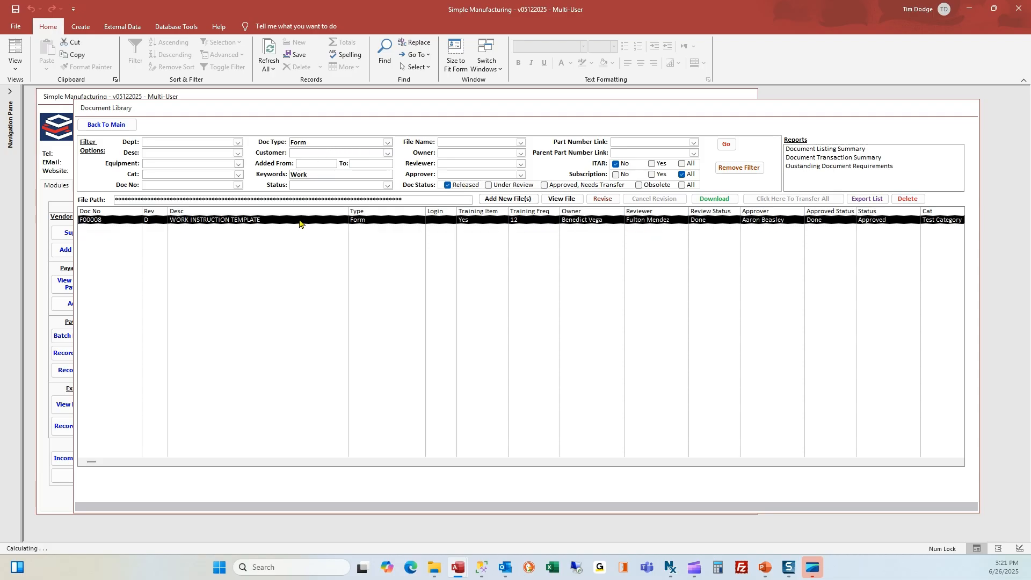
pyautogui.doubleClick(310, 143)
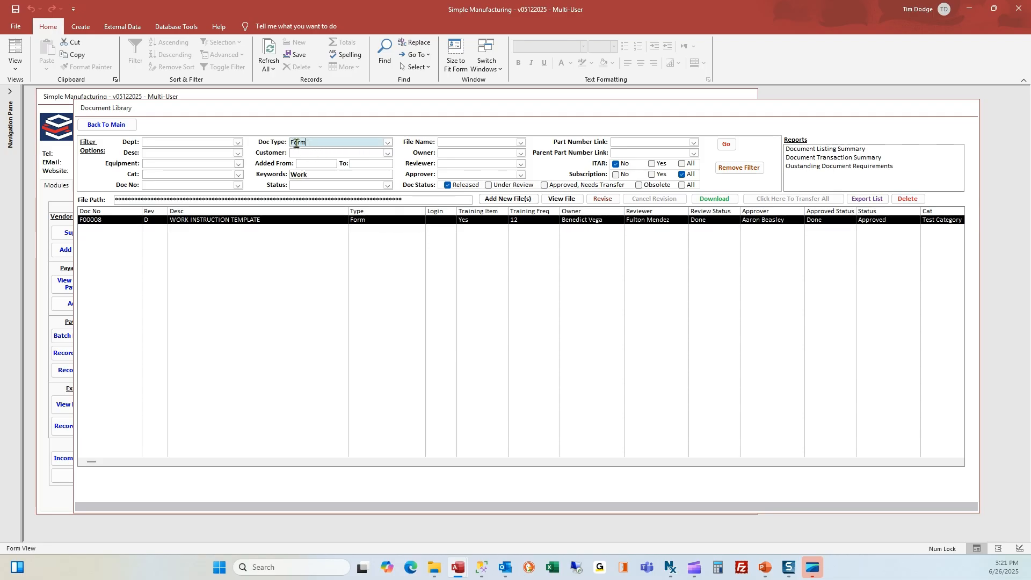
pyautogui.press('BackSpace')
pyautogui.write('Form')
pyautogui.press('Tab')
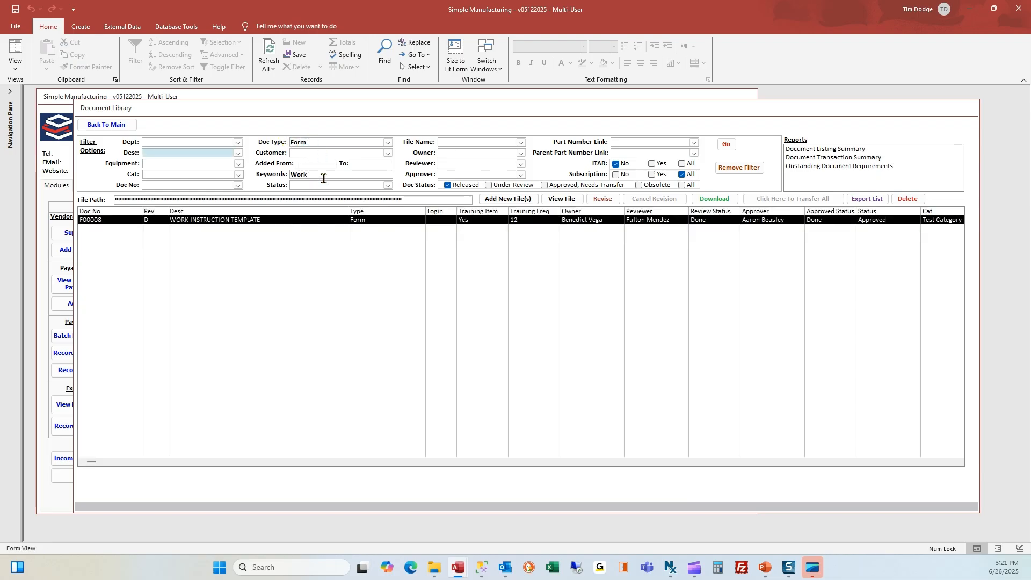
pyautogui.click(278, 221)
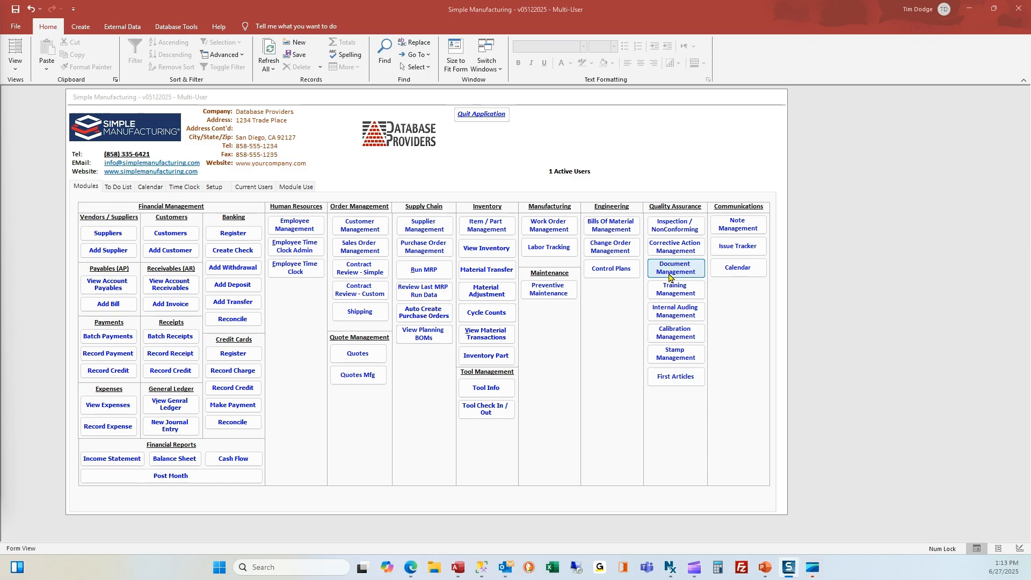
# - Open the document management library and filter it to the Procedure document type
pyautogui.click(669, 274)
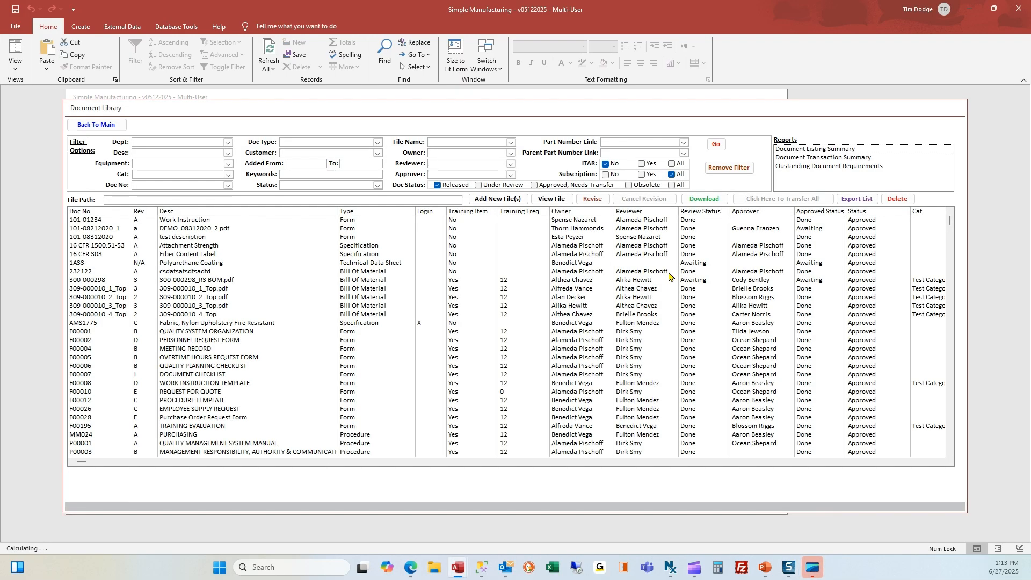
pyautogui.click(378, 143)
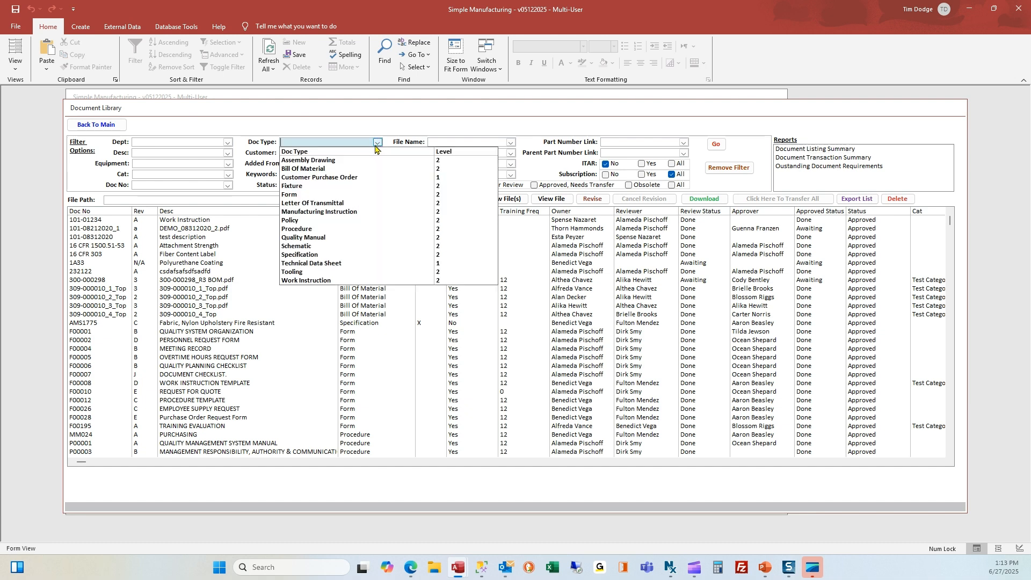
pyautogui.click(337, 229)
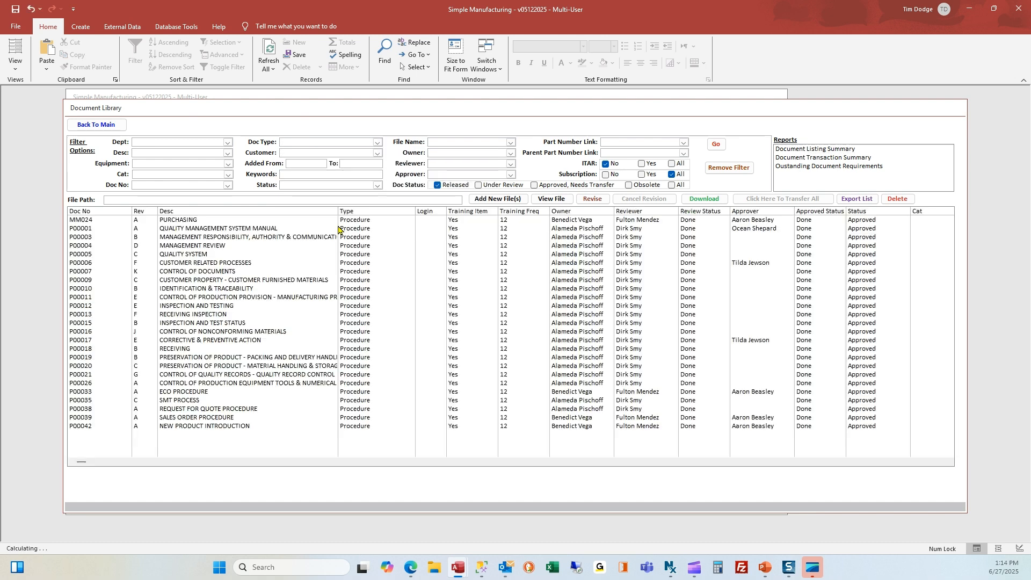
# - Download the native file of the MM024 PURCHASING procedure for revising
pyautogui.click(189, 220)
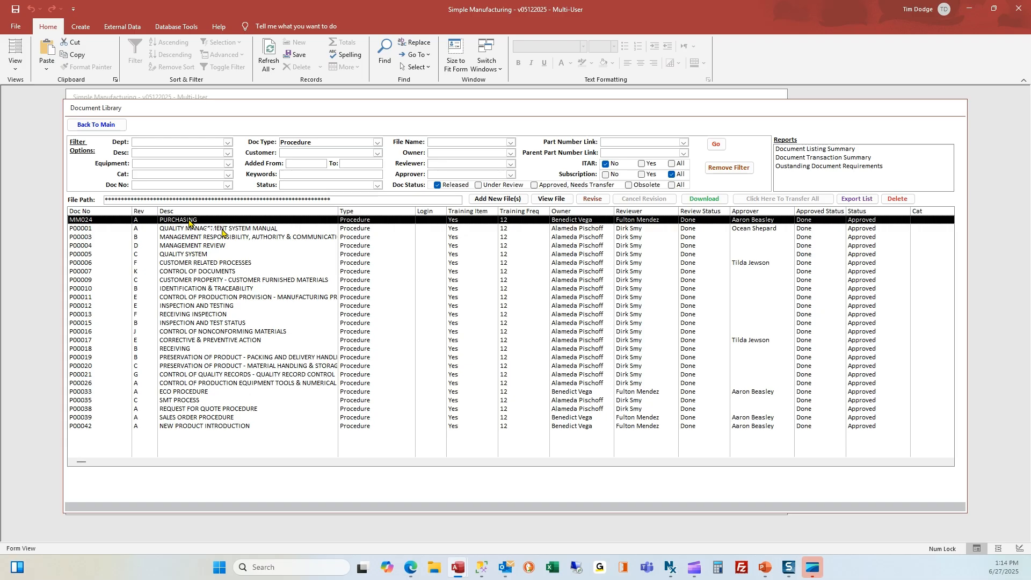
pyautogui.click(192, 228)
pyautogui.click(191, 219)
pyautogui.click(695, 199)
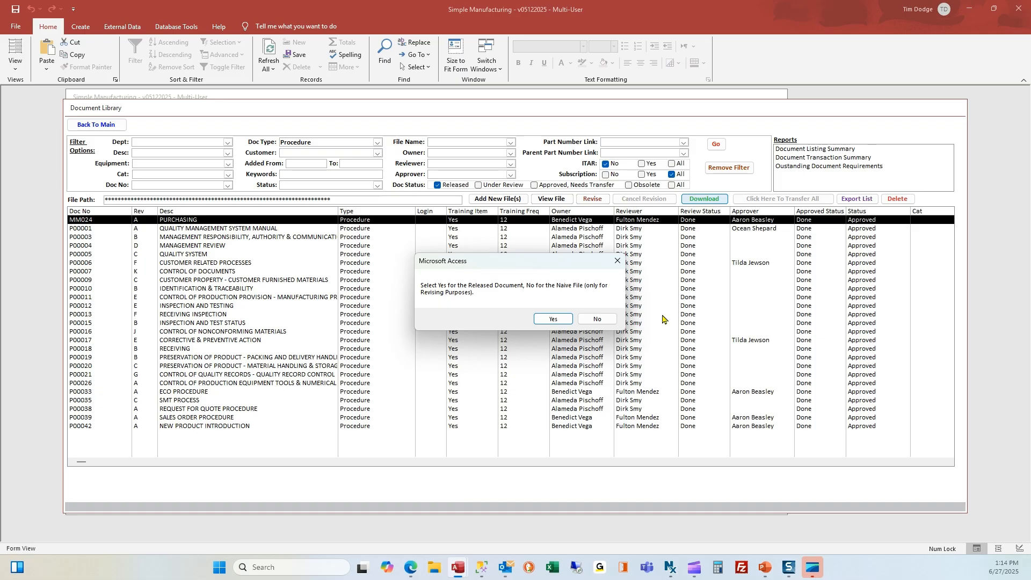
pyautogui.click(598, 319)
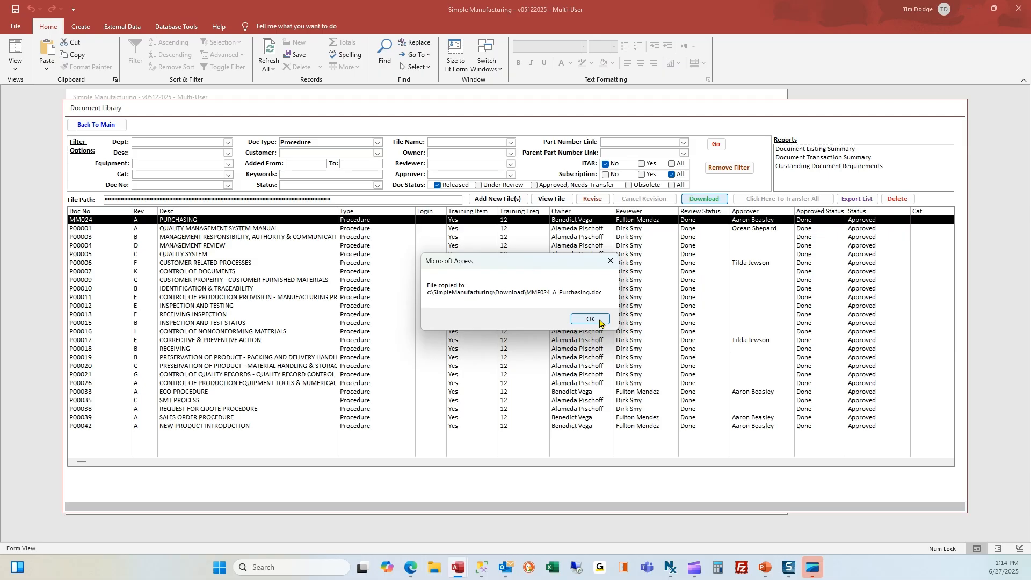
pyautogui.click(600, 320)
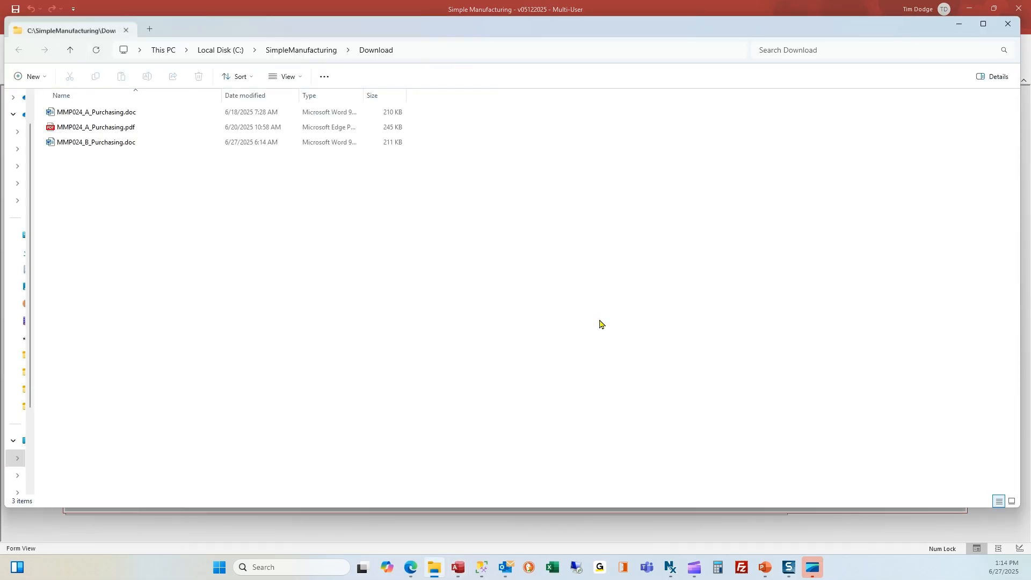
# - Check MMP024_A_Purchasing.doc and MMP024_B_Purchasing.doc in the Download folder and close the folder
pyautogui.click(111, 115)
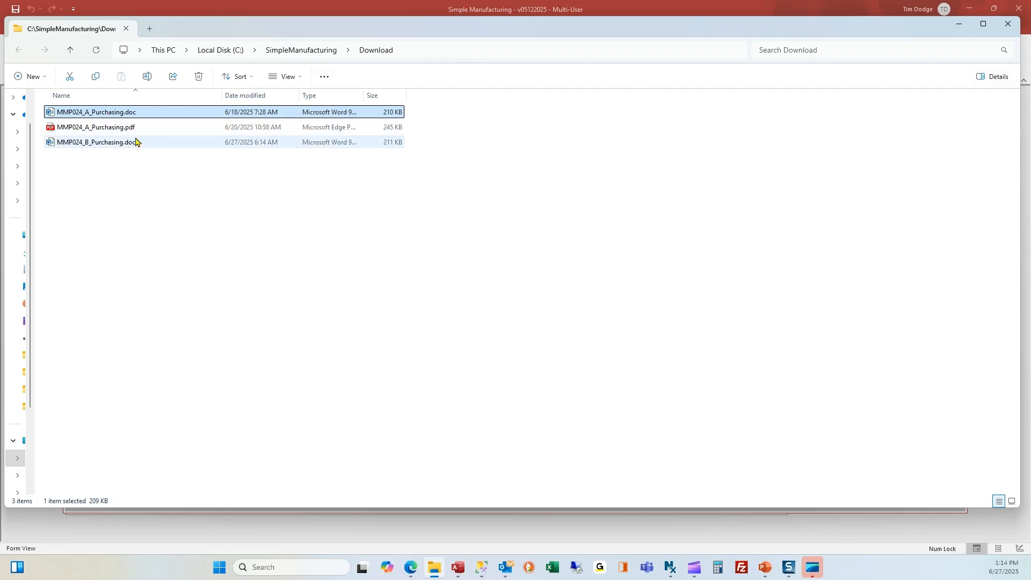
pyautogui.click(68, 147)
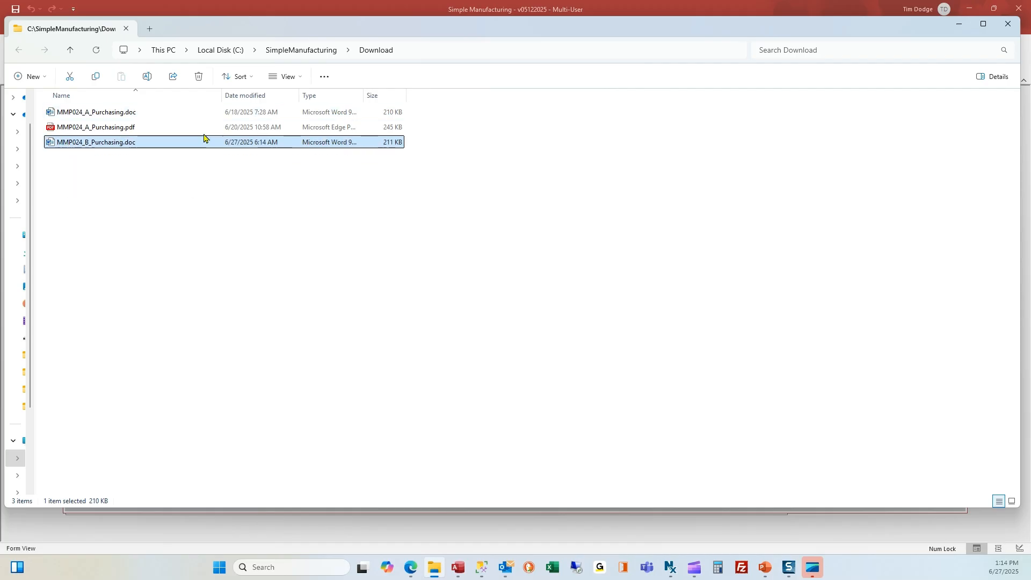
pyautogui.click(1008, 29)
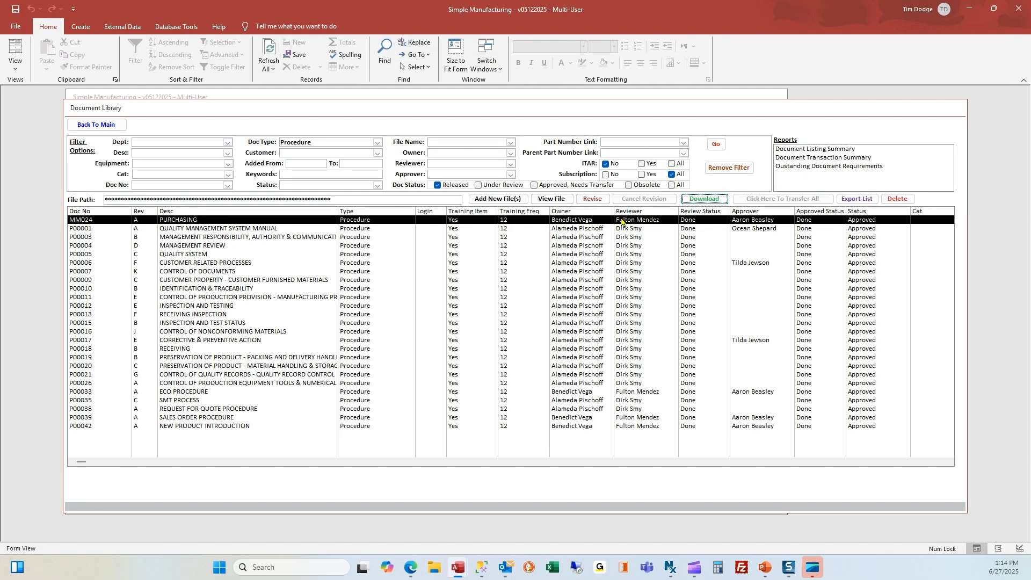
# - Start a revision of MM024 PURCHASING and choose MMP024_B_Purchasing.doc as its new native file
pyautogui.click(246, 223)
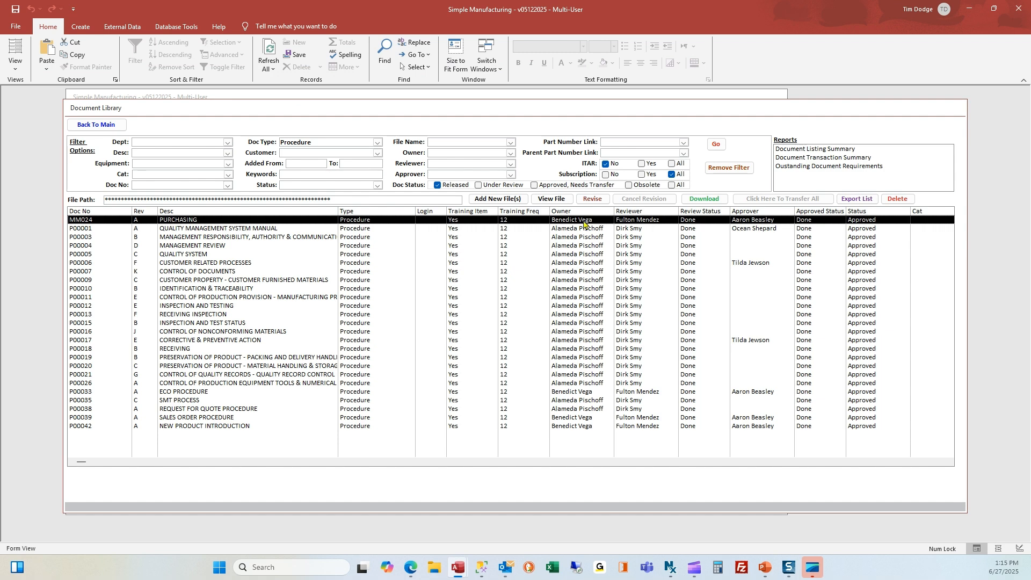
pyautogui.click(591, 200)
pyautogui.click(593, 318)
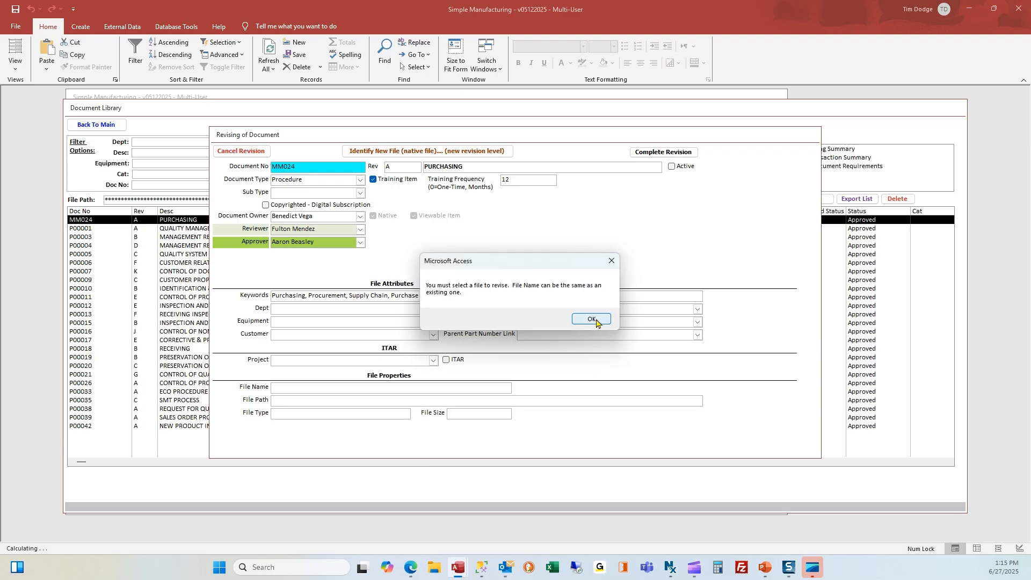
pyautogui.click(593, 319)
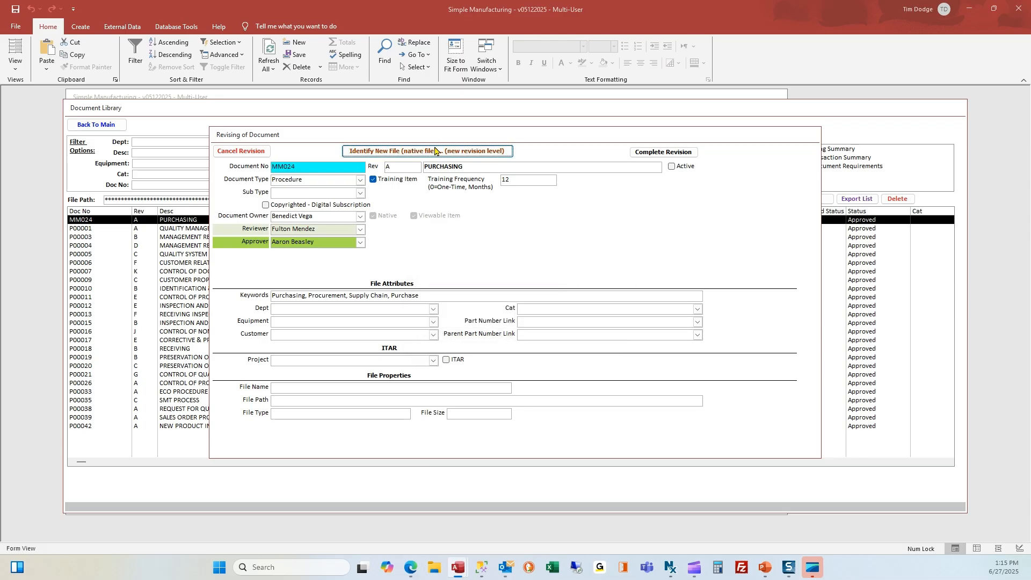
pyautogui.click(435, 151)
pyautogui.click(168, 117)
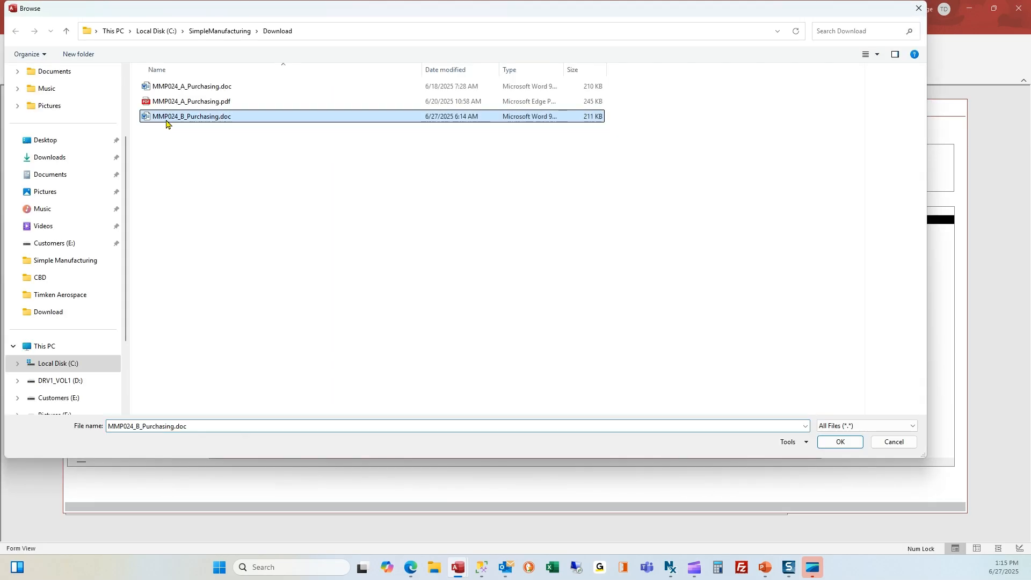
pyautogui.click(840, 442)
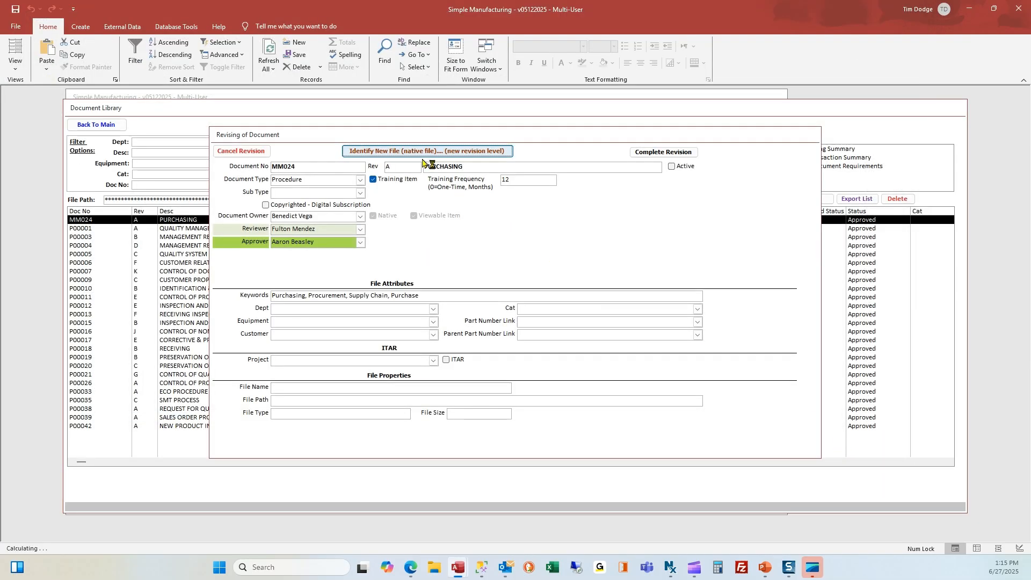
# - Set the MM024 revision level to B and check its keywords and department
pyautogui.doubleClick(398, 166)
pyautogui.write('B')
pyautogui.click(320, 296)
pyautogui.click(323, 309)
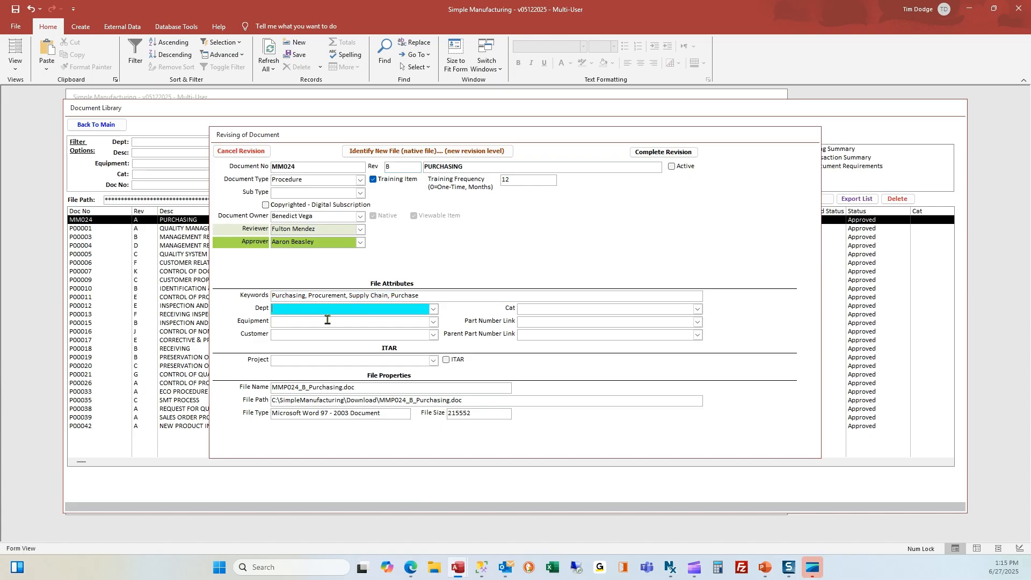
# - Complete the MM024 revision and discard the prepared review notification e-mail without saving it
pyautogui.click(659, 154)
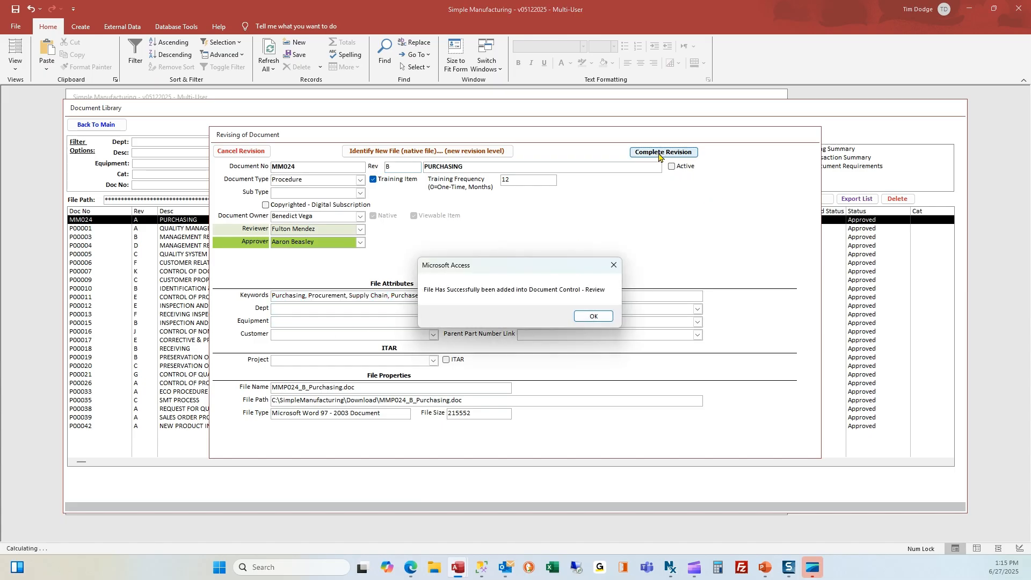
pyautogui.click(593, 316)
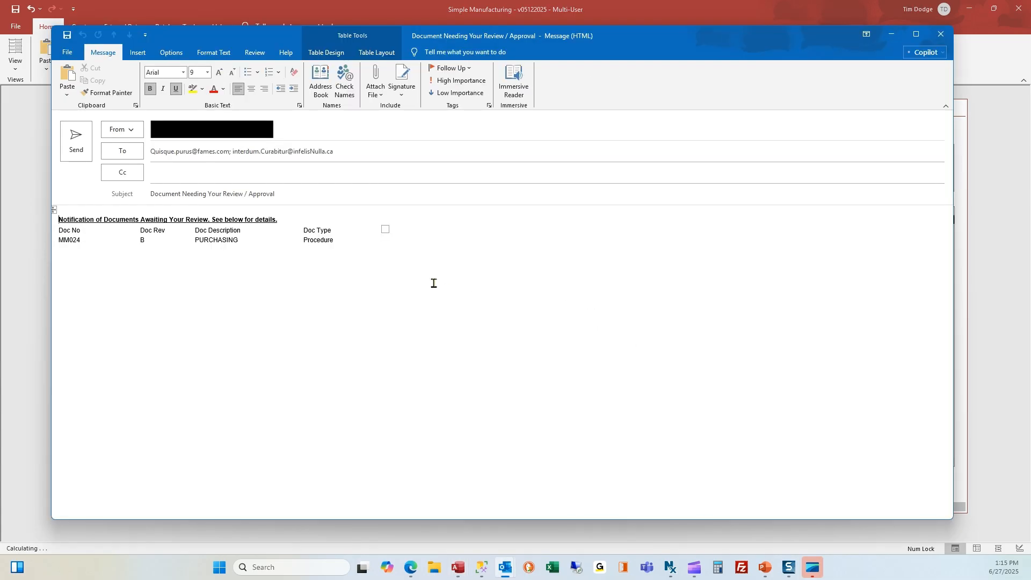
pyautogui.click(940, 34)
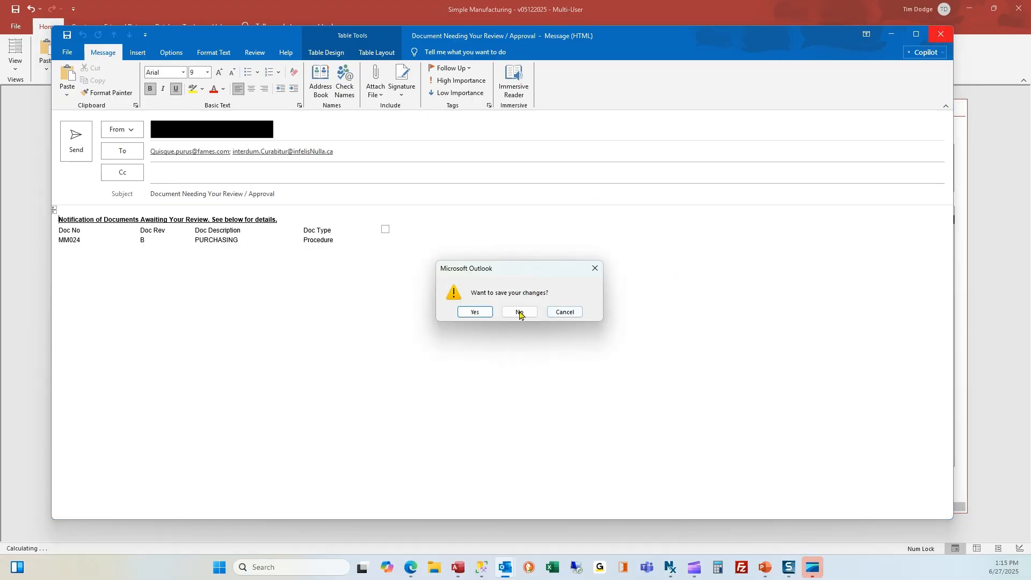
pyautogui.click(521, 314)
pyautogui.click(537, 315)
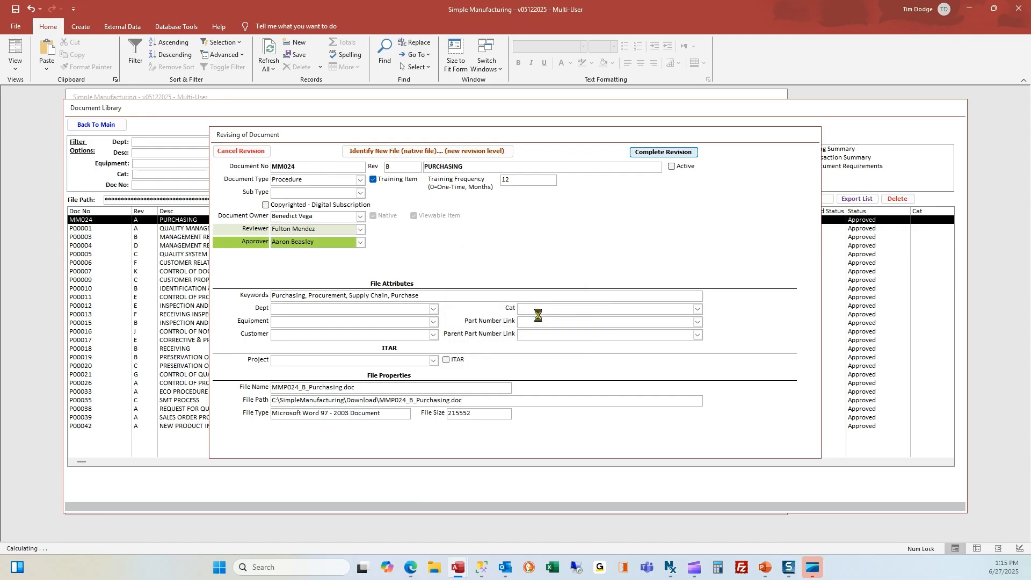
pyautogui.click(593, 321)
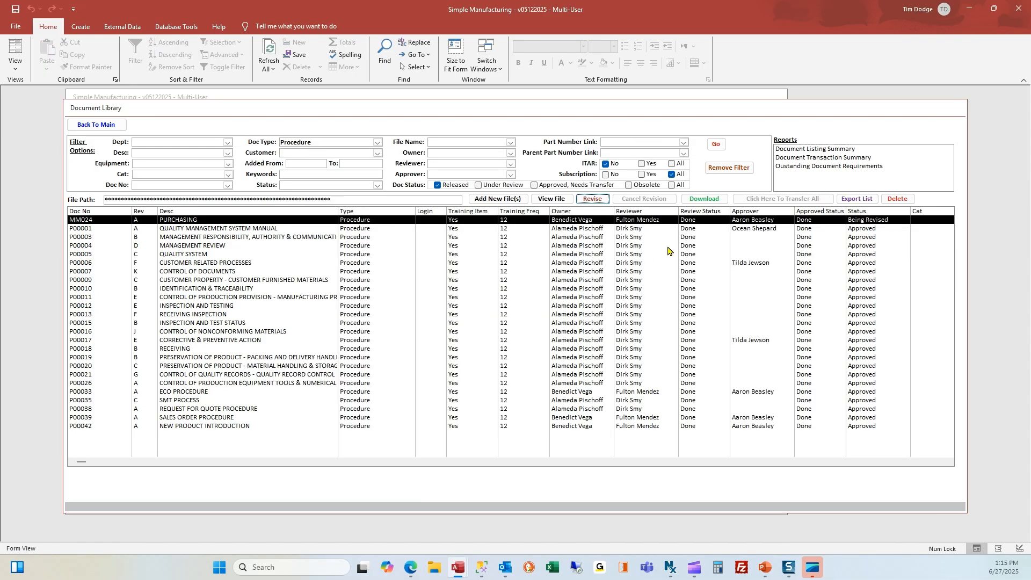
# - Check the status of MM024 PURCHASING in the library and return to the main menu
pyautogui.click(860, 221)
pyautogui.click(863, 230)
pyautogui.click(863, 221)
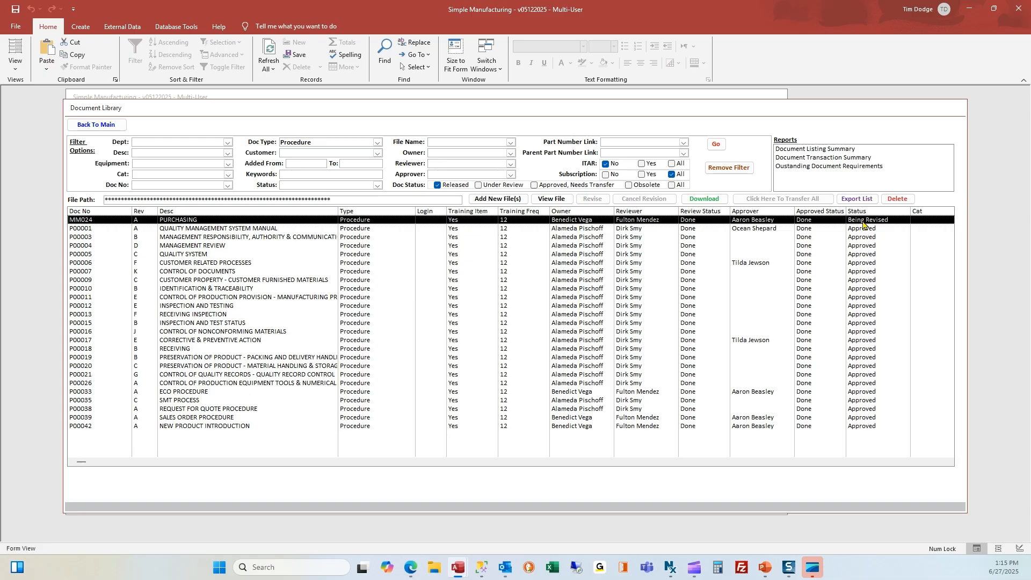
pyautogui.click(105, 126)
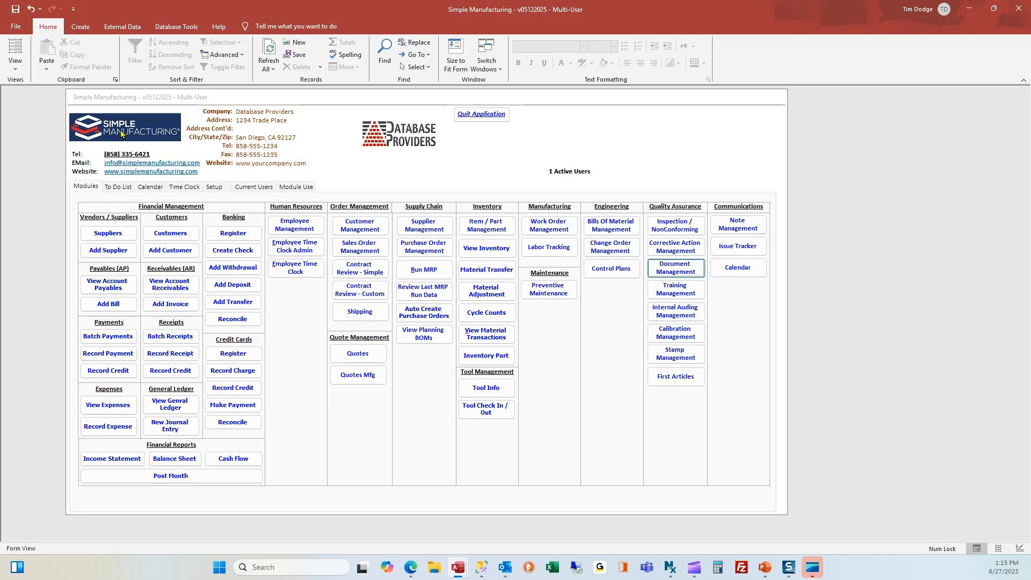
# - View the owned documents not yet reviewed in the to-do list of MM024's document owner
pyautogui.click(118, 188)
pyautogui.click(200, 213)
pyautogui.write('b')
pyautogui.click(182, 224)
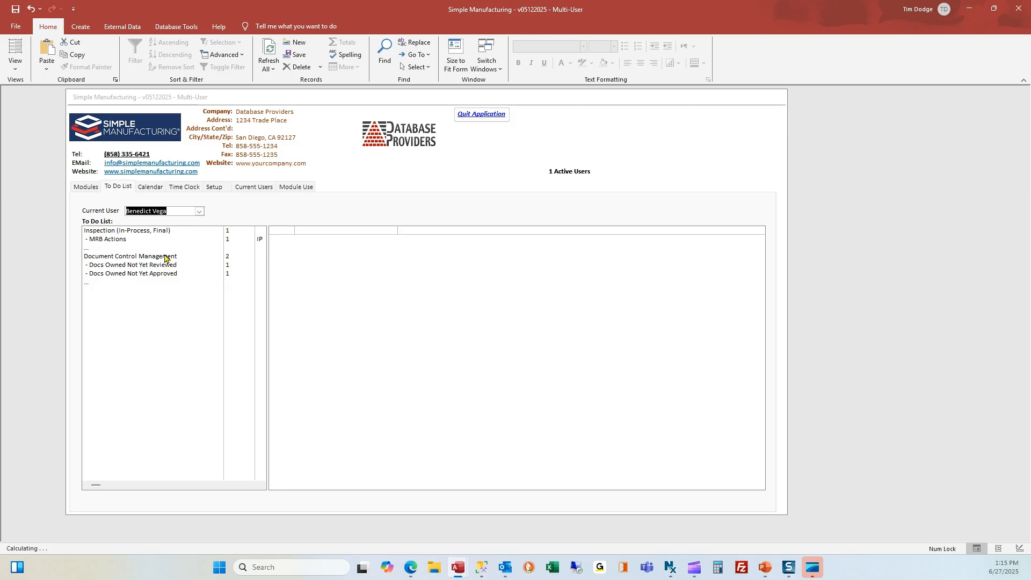
pyautogui.click(168, 266)
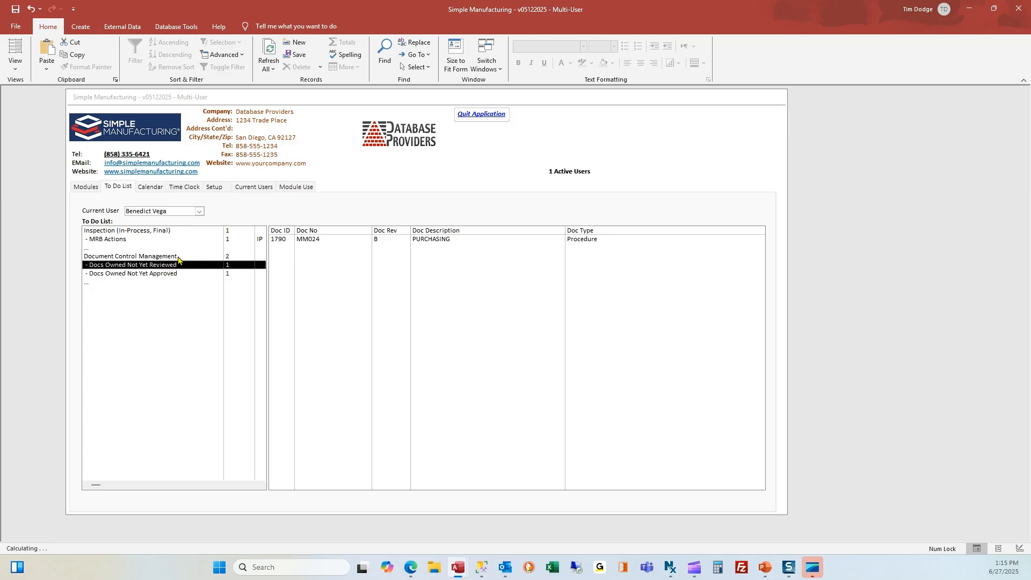
# - Switch the to-do list to MM024's reviewer and view the documents needing their review
pyautogui.click(200, 213)
pyautogui.write('fu')
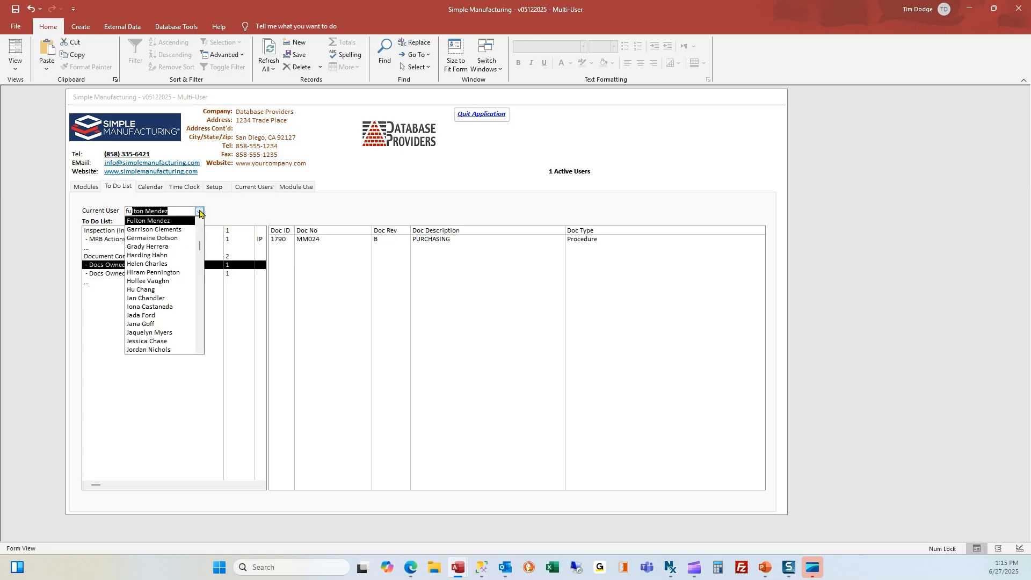
pyautogui.write('l')
pyautogui.press('Return')
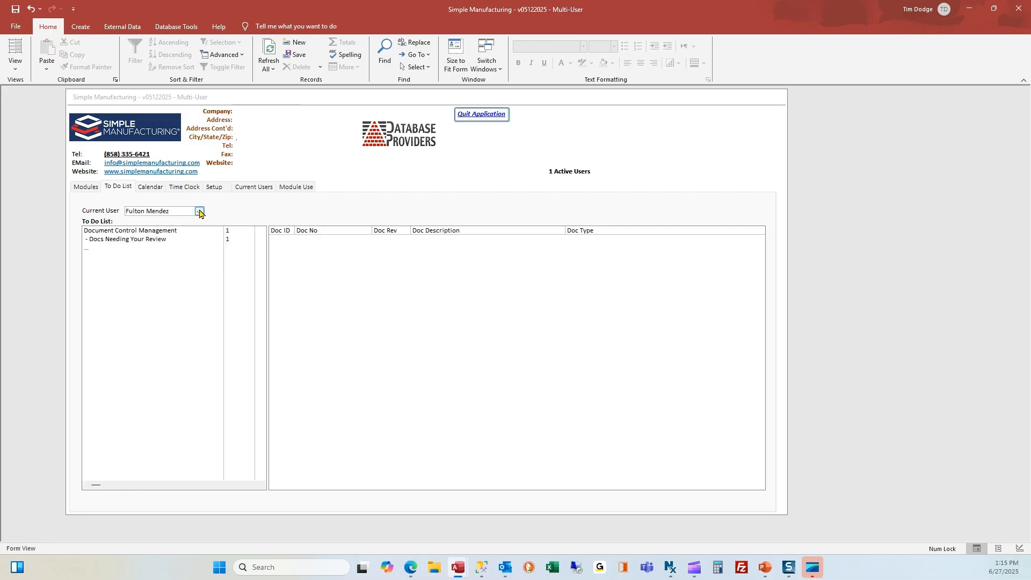
pyautogui.click(161, 239)
# - Switch the to-do list to MM024's approver and view the documents needing their approval
pyautogui.click(100, 210)
pyautogui.write('aa')
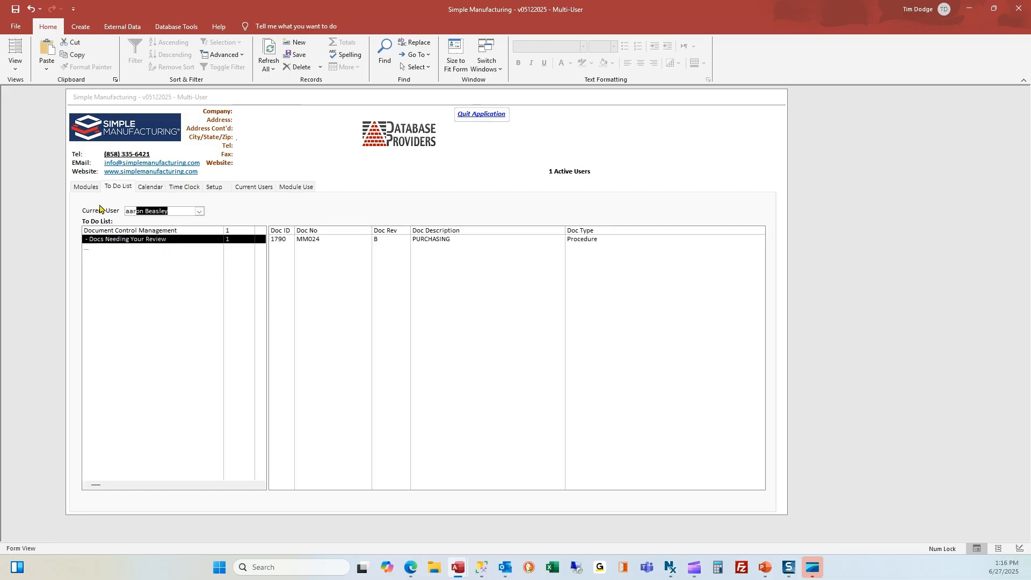
pyautogui.write('r')
pyautogui.press('Return')
pyautogui.click(180, 264)
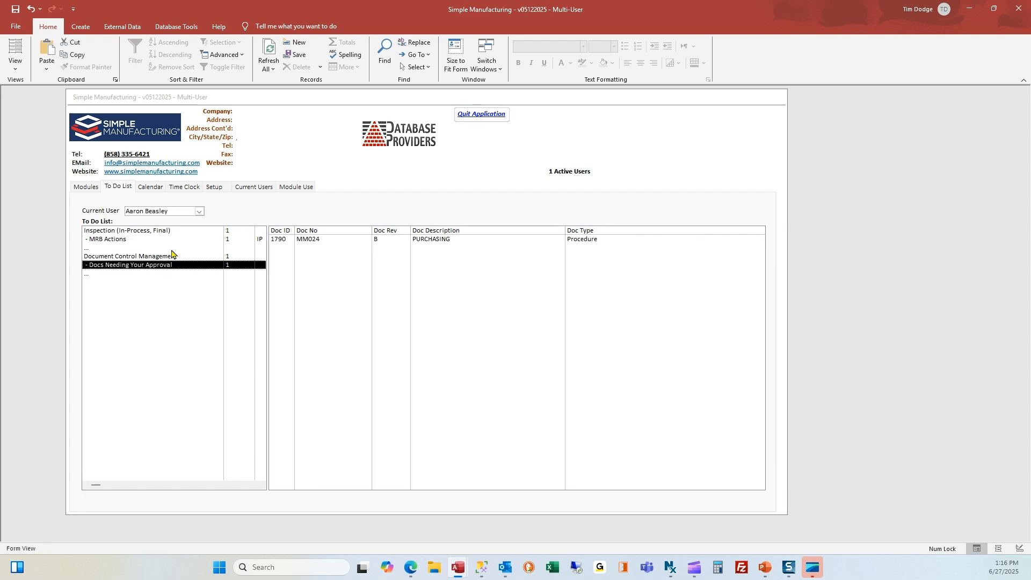
# - Return to the Document Library and list the documents of type Procedure that are under review
pyautogui.click(91, 188)
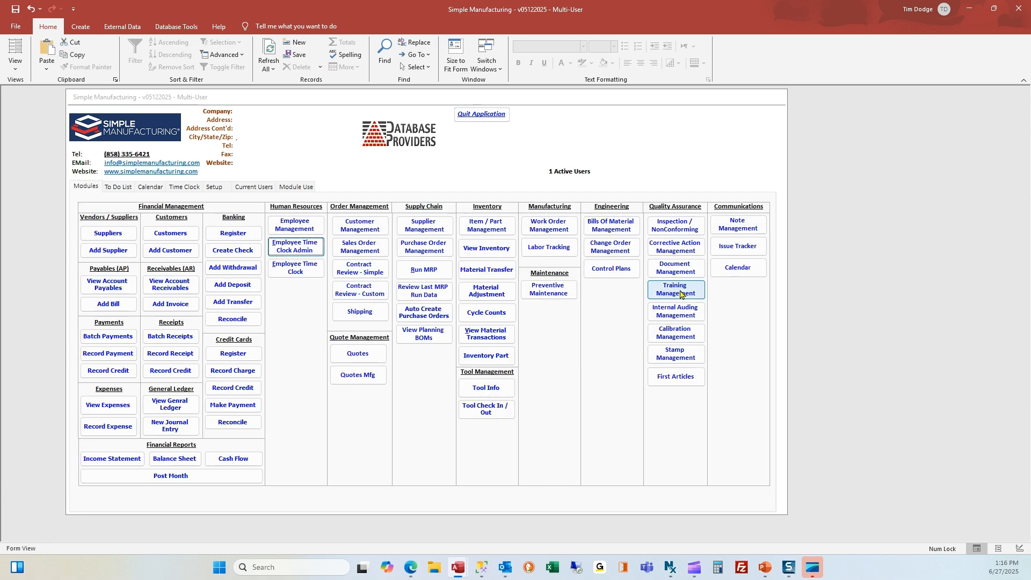
pyautogui.click(681, 271)
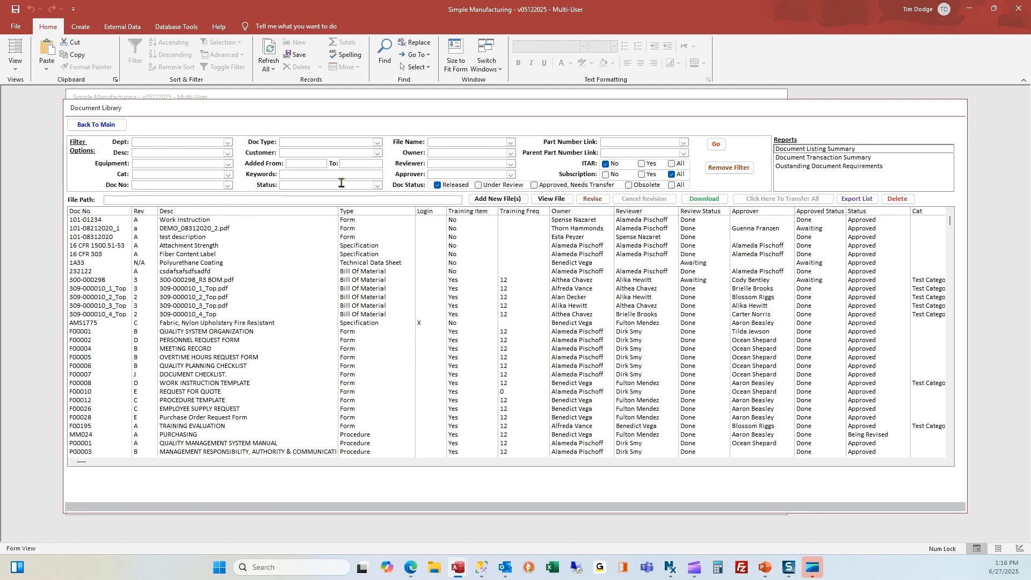
pyautogui.click(378, 142)
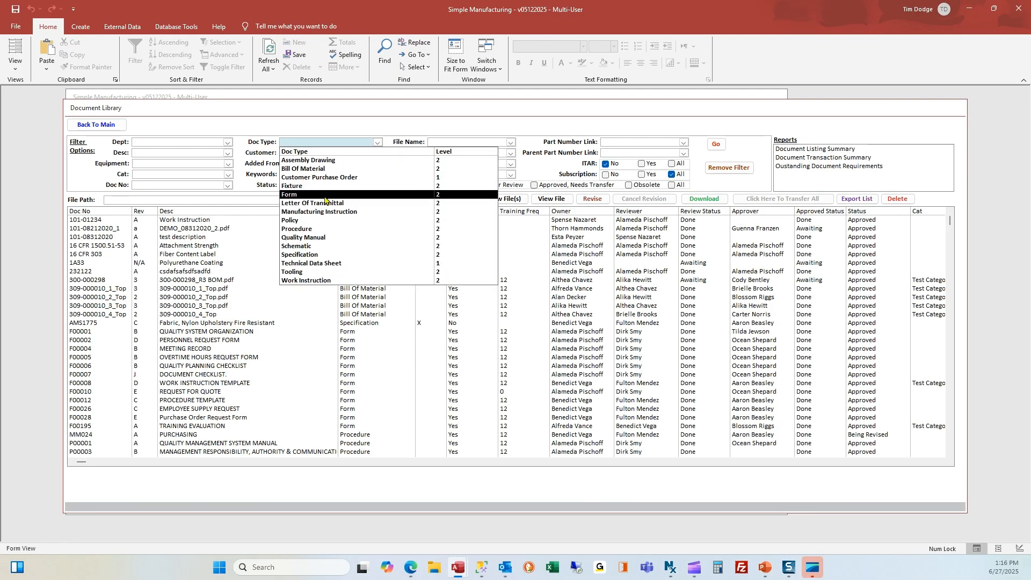
pyautogui.click(322, 228)
pyautogui.click(203, 221)
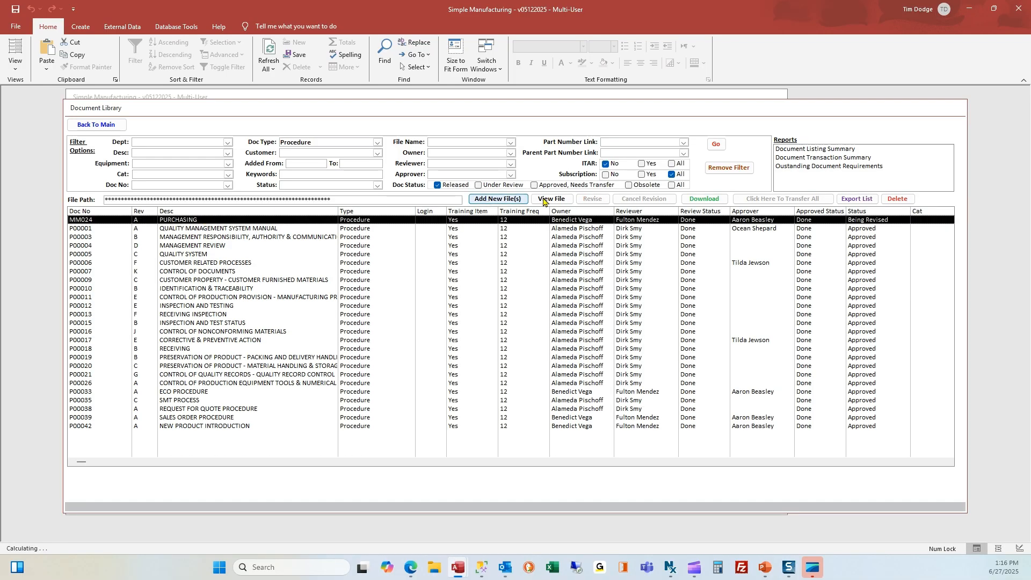
pyautogui.click(502, 185)
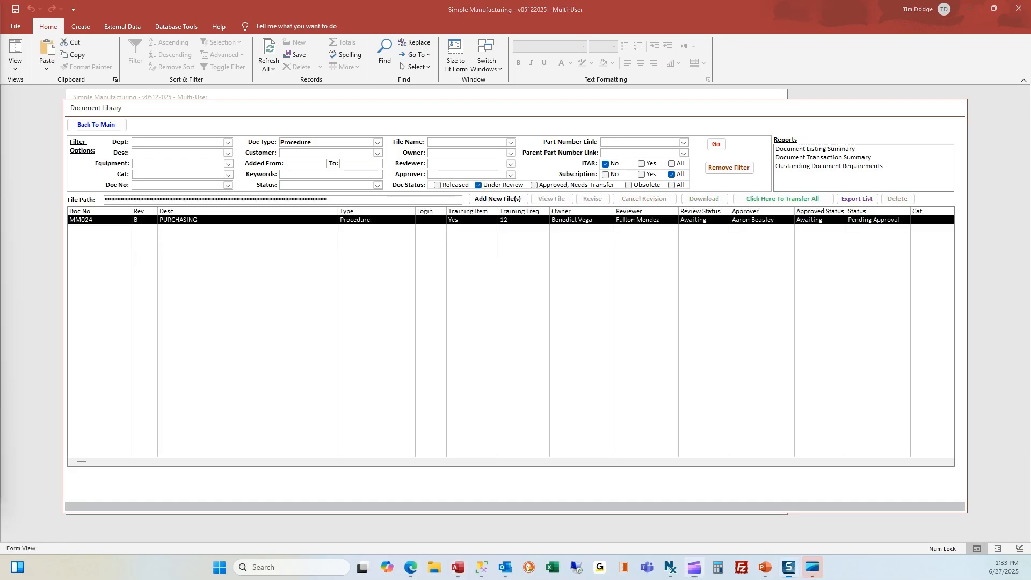
# - Open MM024 PURCHASING Rev B and sign it off as reviewer with the signature password
pyautogui.doubleClick(346, 220)
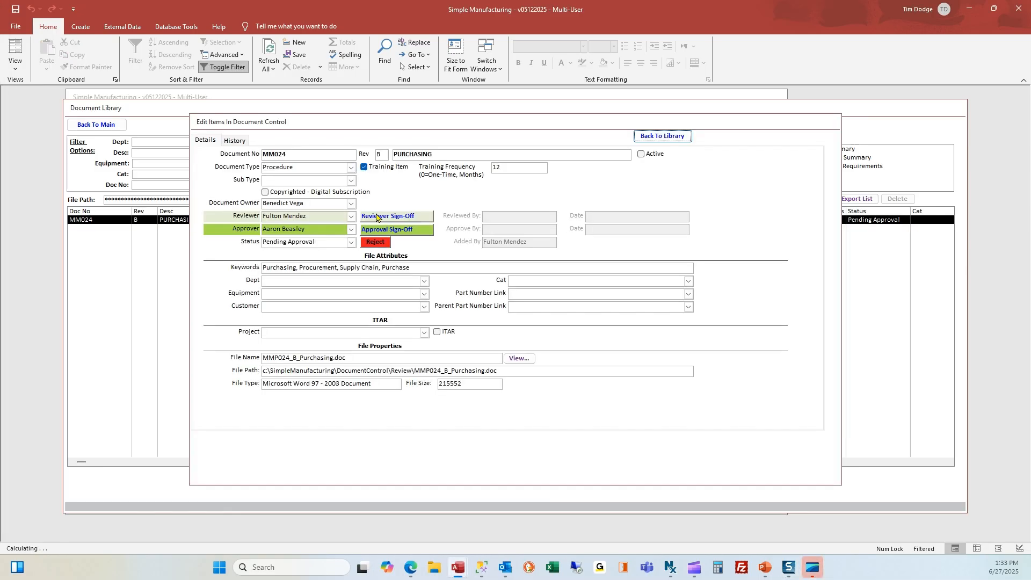
pyautogui.click(371, 230)
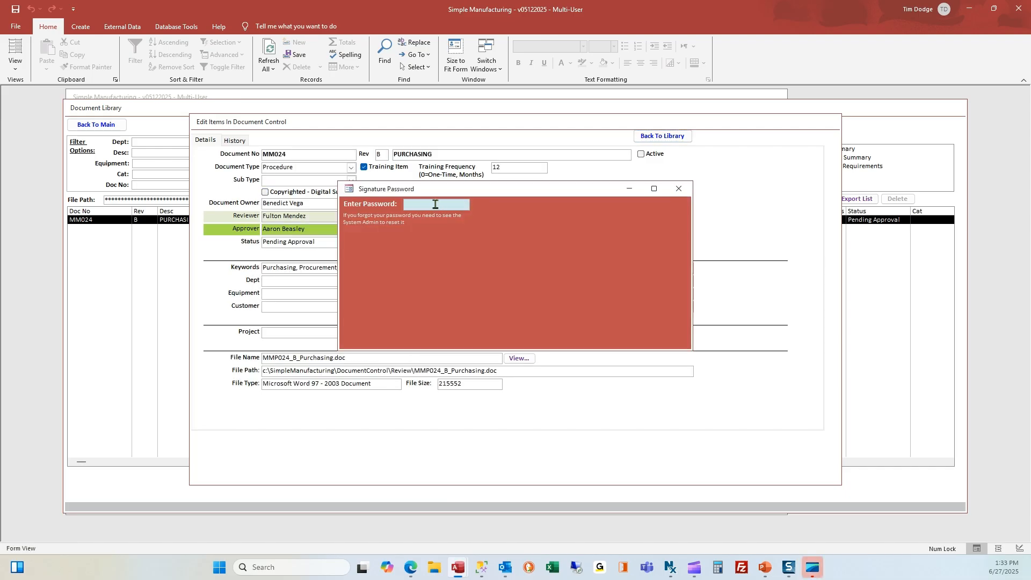
pyautogui.press('Return')
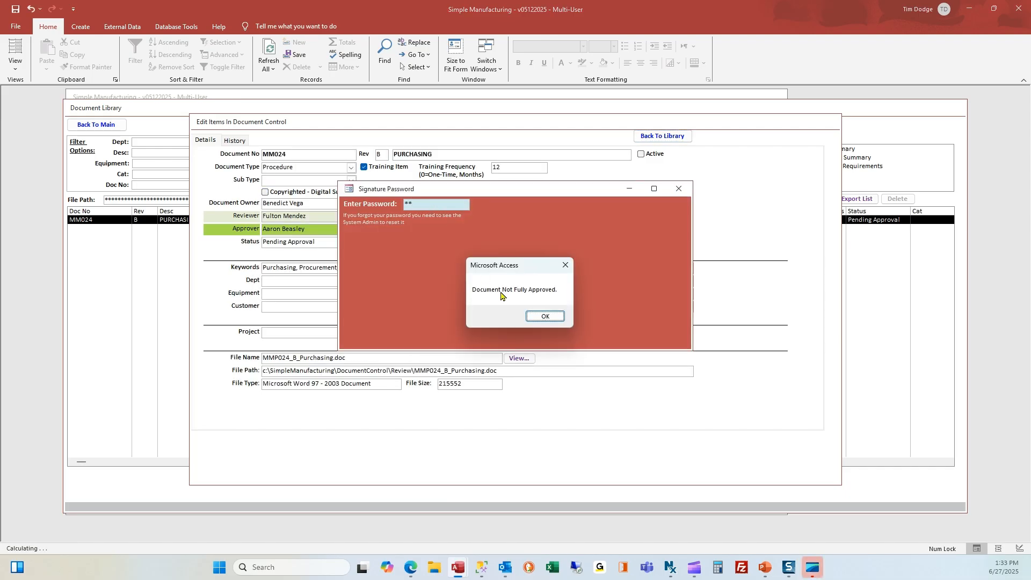
pyautogui.click(544, 316)
# - Reopen MM024 PURCHASING Rev B and give the approval sign-off with the approver's signature password
pyautogui.click(431, 222)
pyautogui.doubleClick(430, 221)
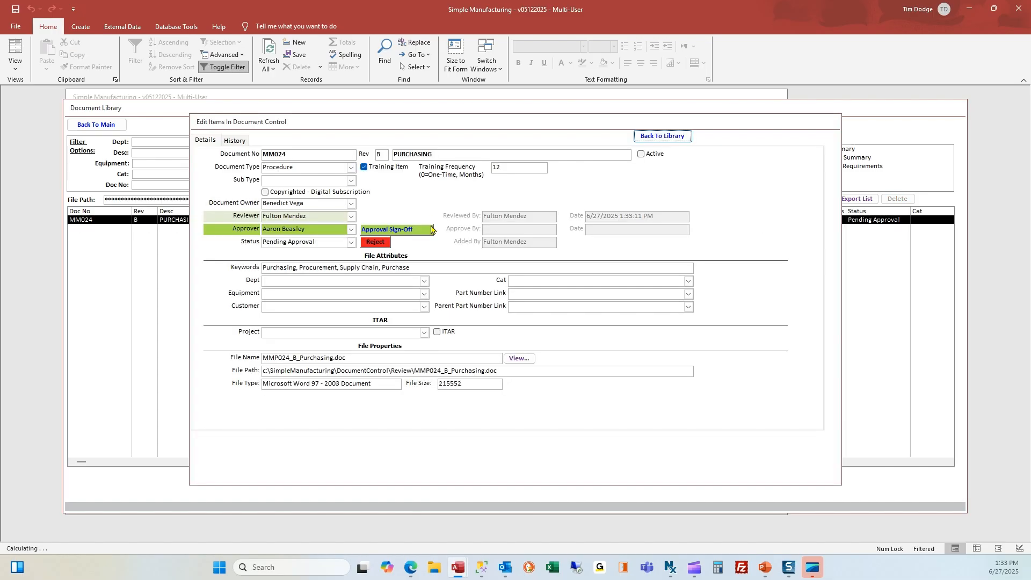
pyautogui.click(383, 235)
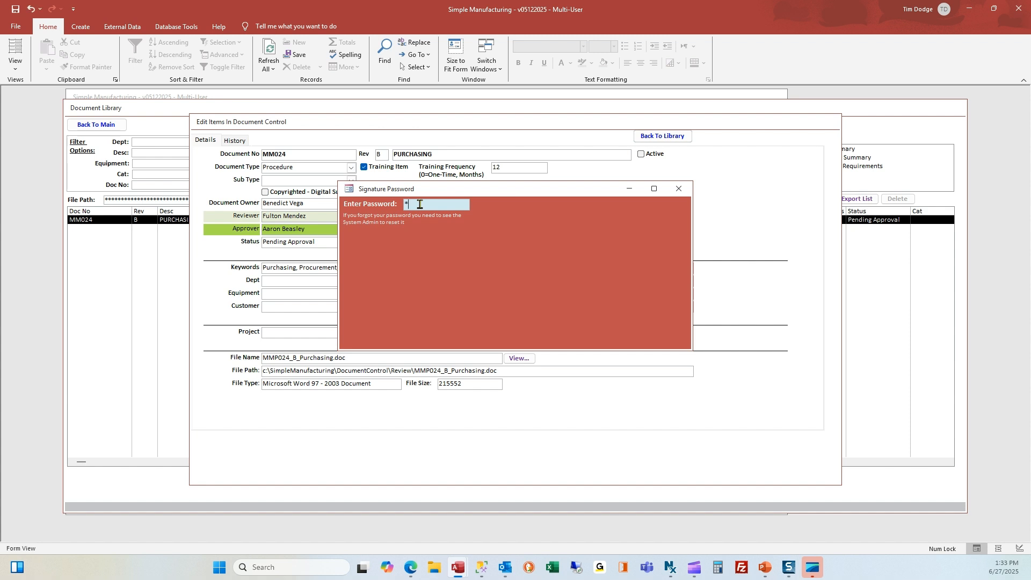
pyautogui.write('**')
pyautogui.press('Return')
pyautogui.click(593, 316)
pyautogui.press('Return')
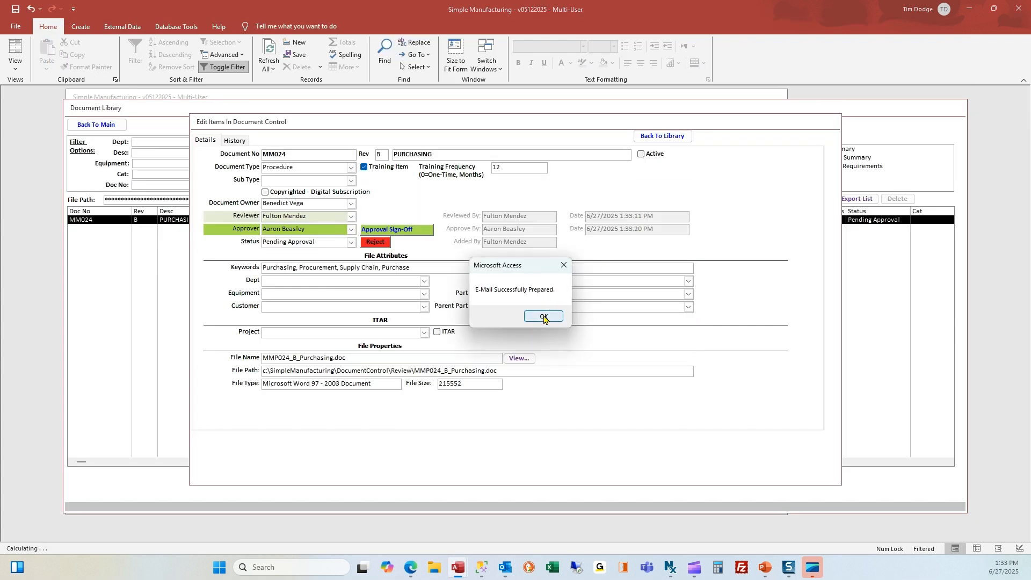
# - Discard the prepared e-mail about MM024's completed review and approval without saving it
pyautogui.click(544, 316)
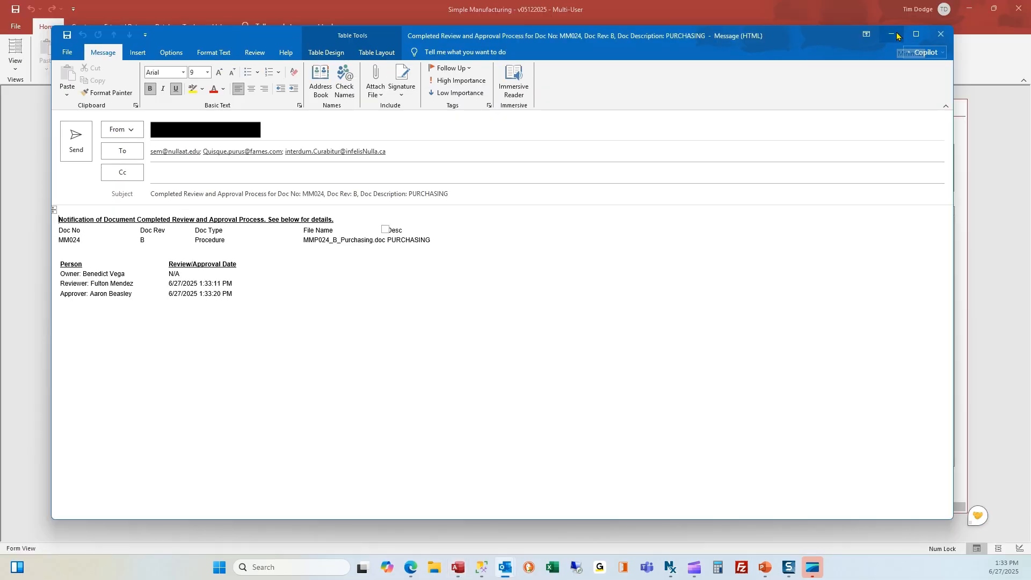
pyautogui.click(937, 35)
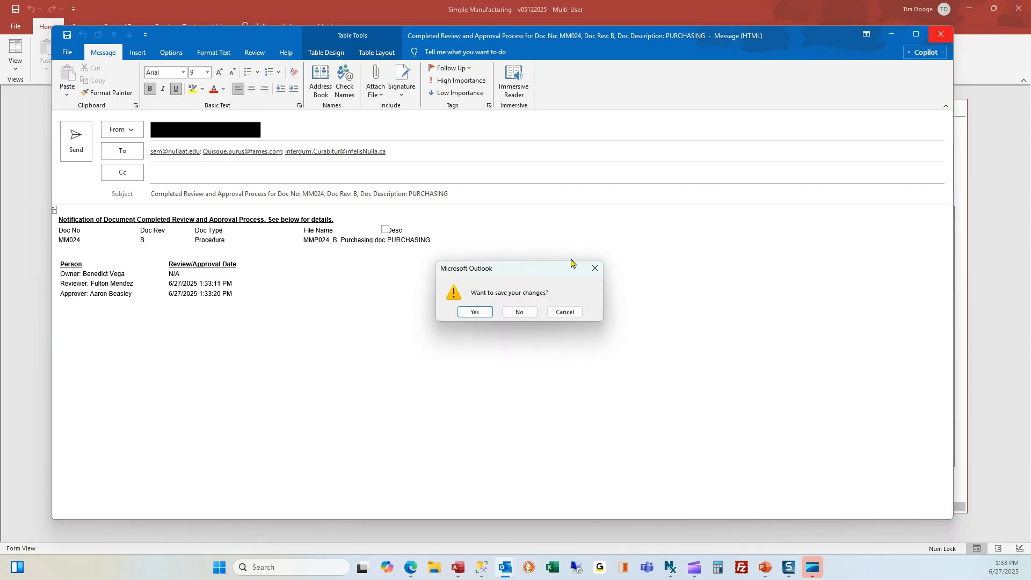
pyautogui.click(521, 314)
# - Transfer the approved MM024 Rev B in PDF format using the signature password, and check it among the released procedures
pyautogui.click(551, 186)
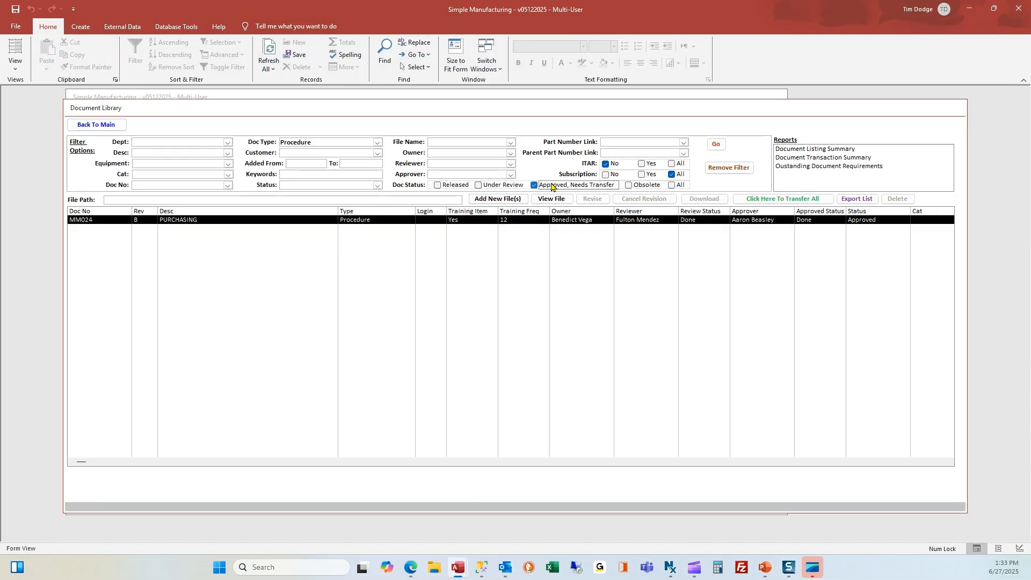
pyautogui.click(568, 221)
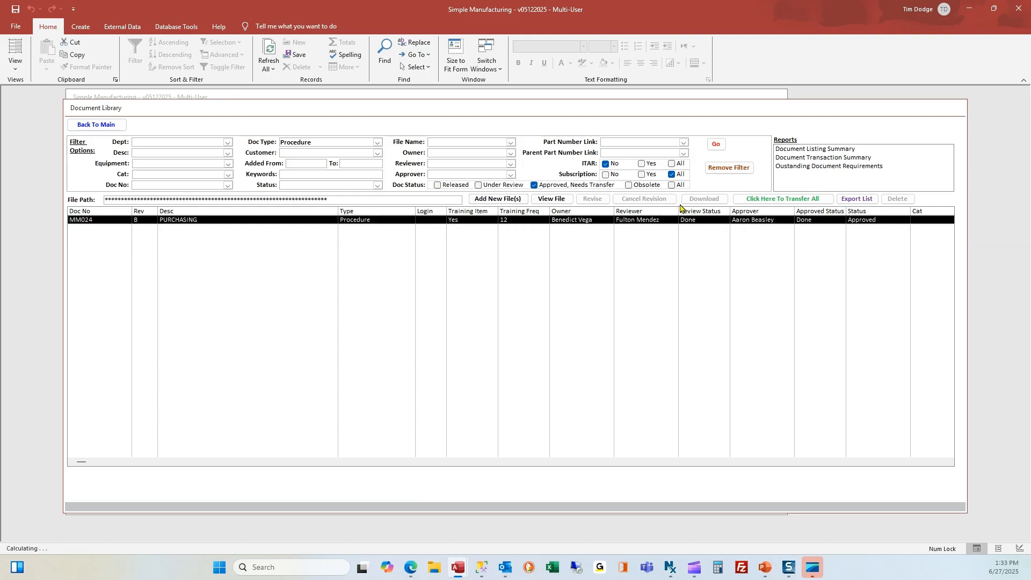
pyautogui.click(754, 200)
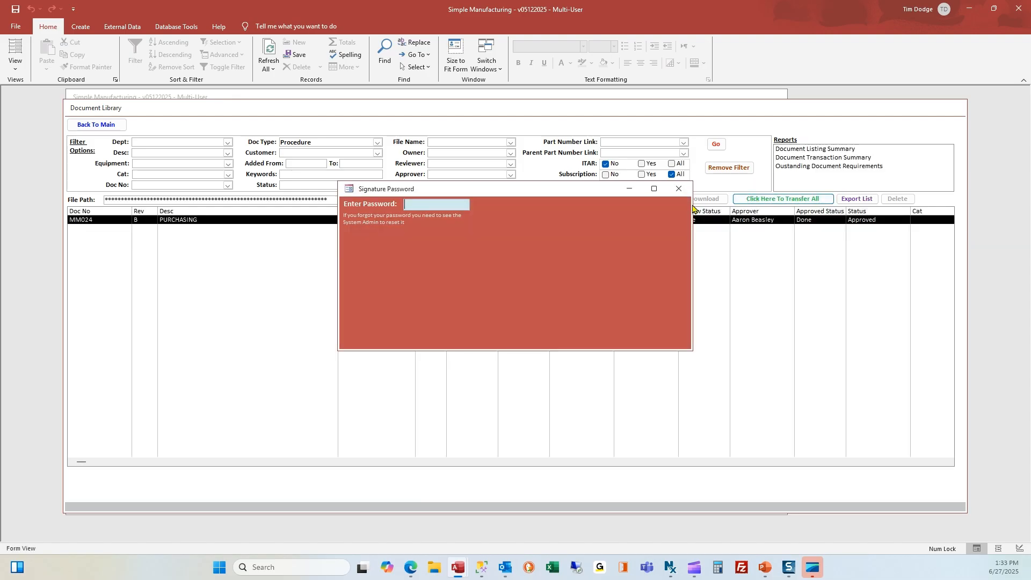
pyautogui.press('Return')
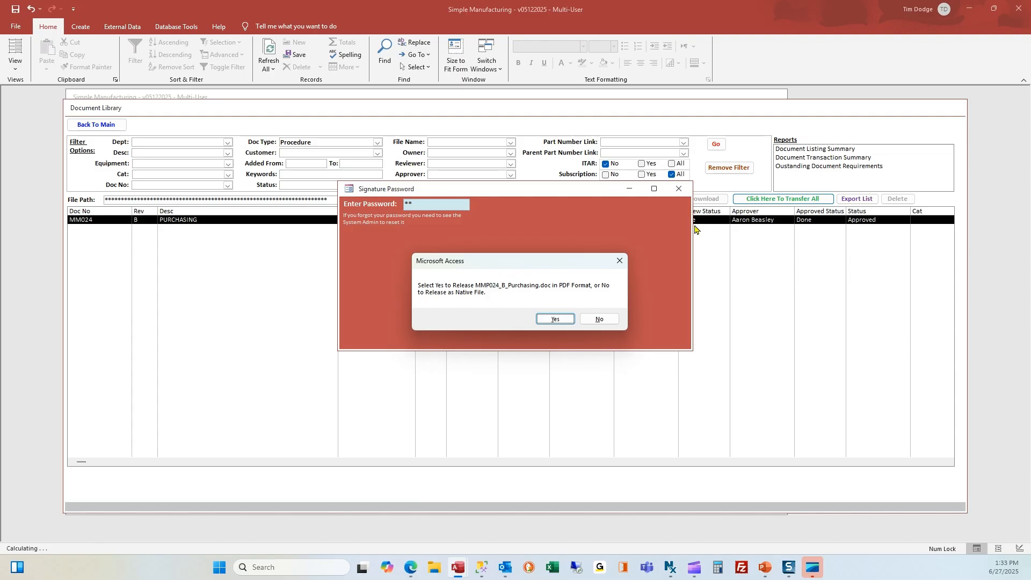
pyautogui.click(553, 320)
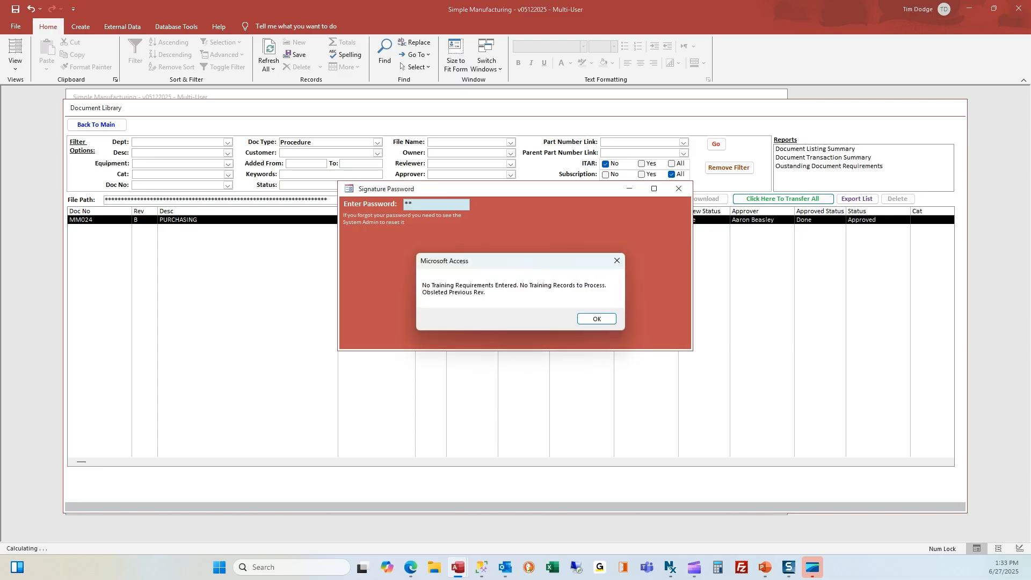
pyautogui.click(592, 320)
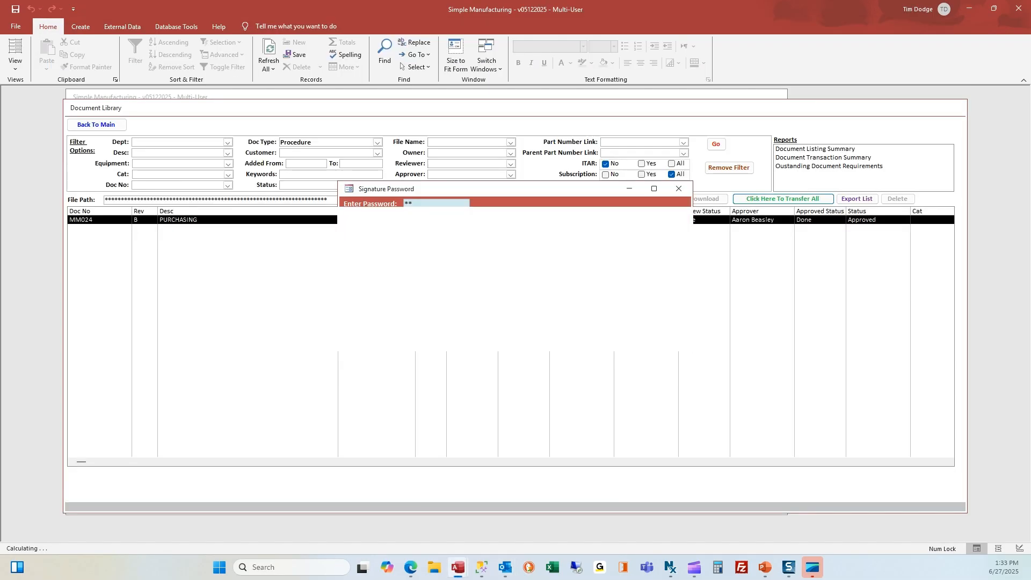
pyautogui.click(570, 316)
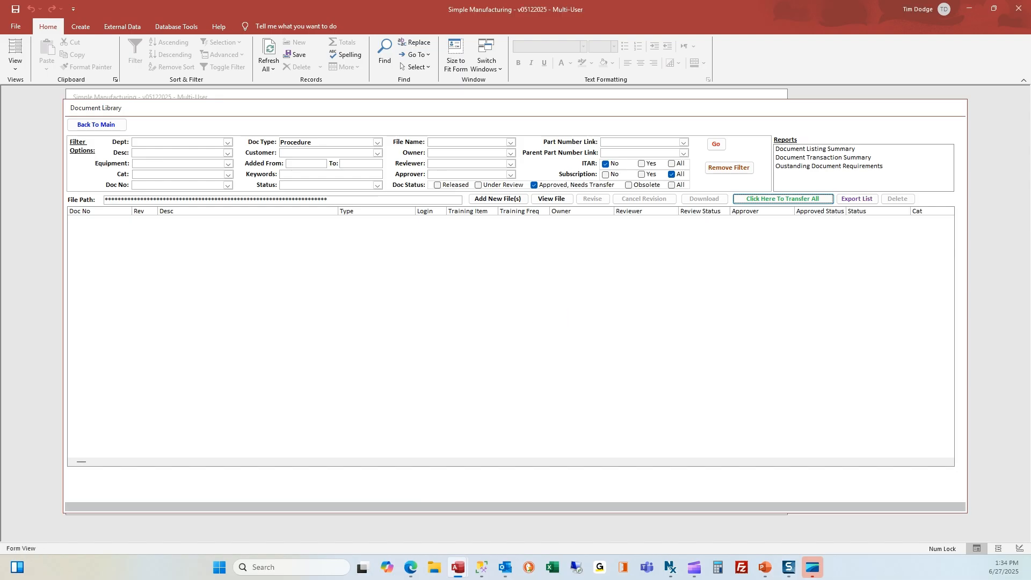
pyautogui.click(456, 186)
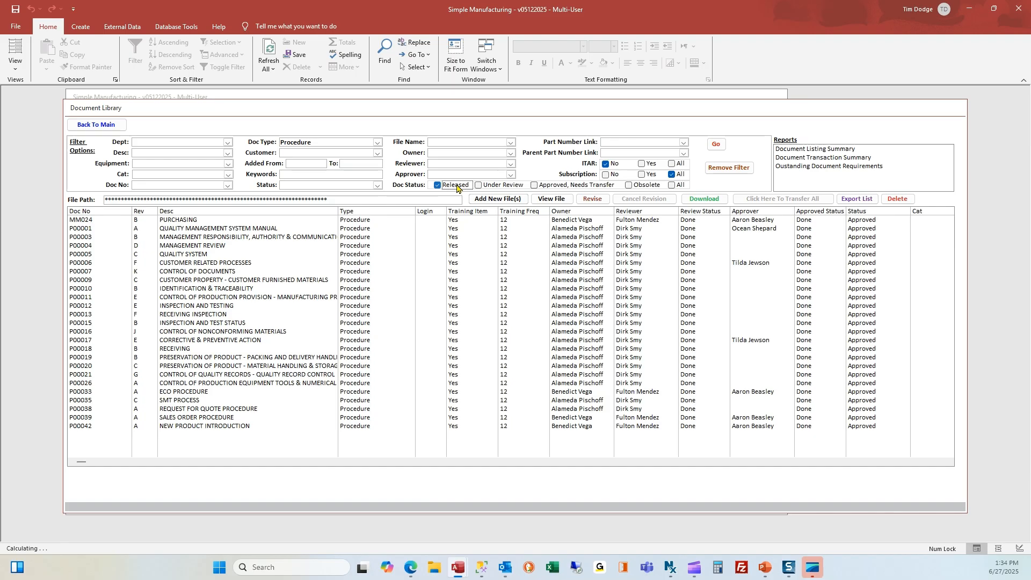
pyautogui.click(199, 220)
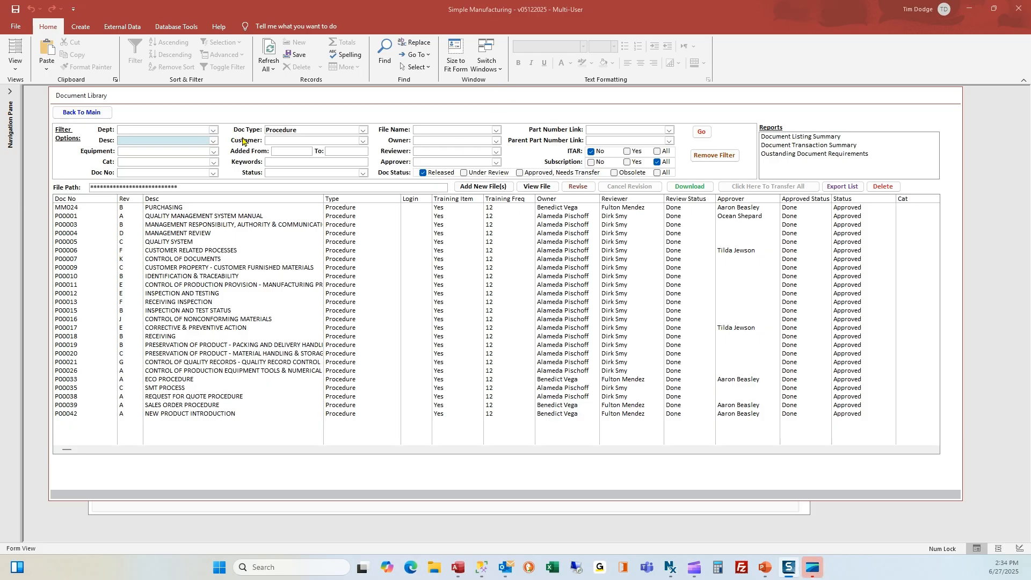
# - Filter the released documents to type Specification and start a revision of AMS1775, Fabric, Nylon Upholstery Fire Resistant
pyautogui.click(295, 132)
pyautogui.moveTo(310, 130); pyautogui.dragTo(254, 118)
pyautogui.write('specification')
pyautogui.press('Tab')
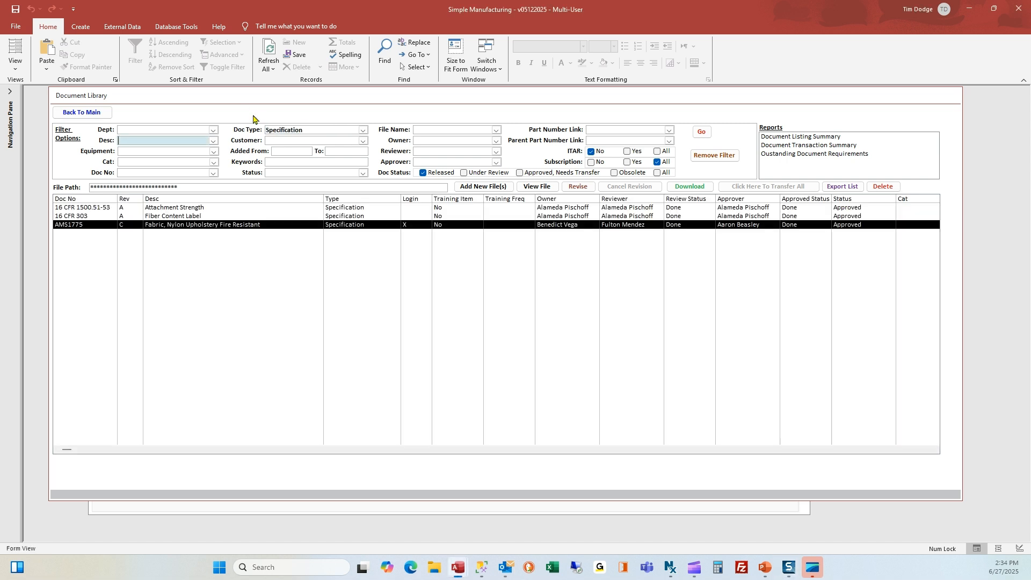
pyautogui.click(212, 224)
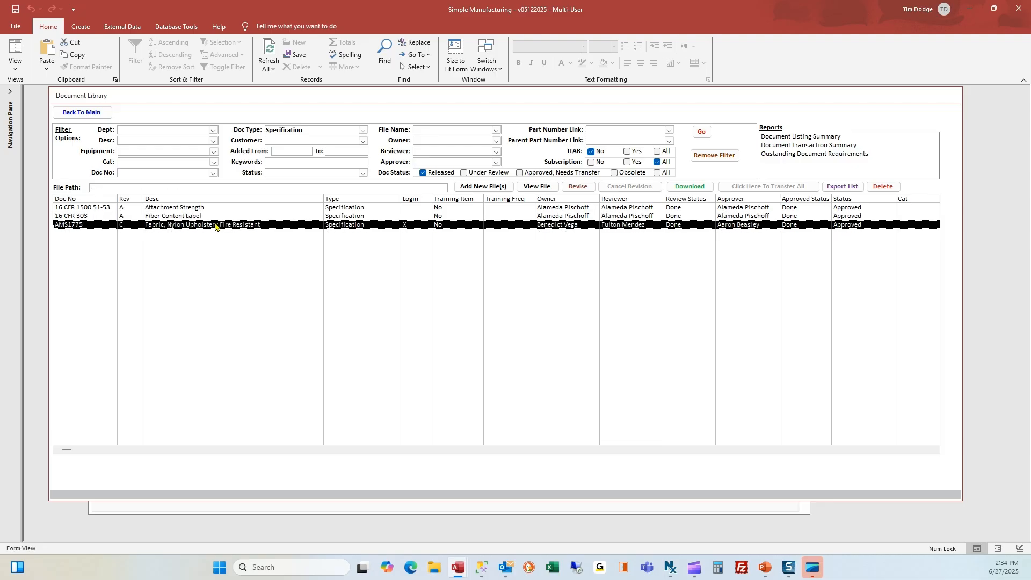
pyautogui.click(585, 188)
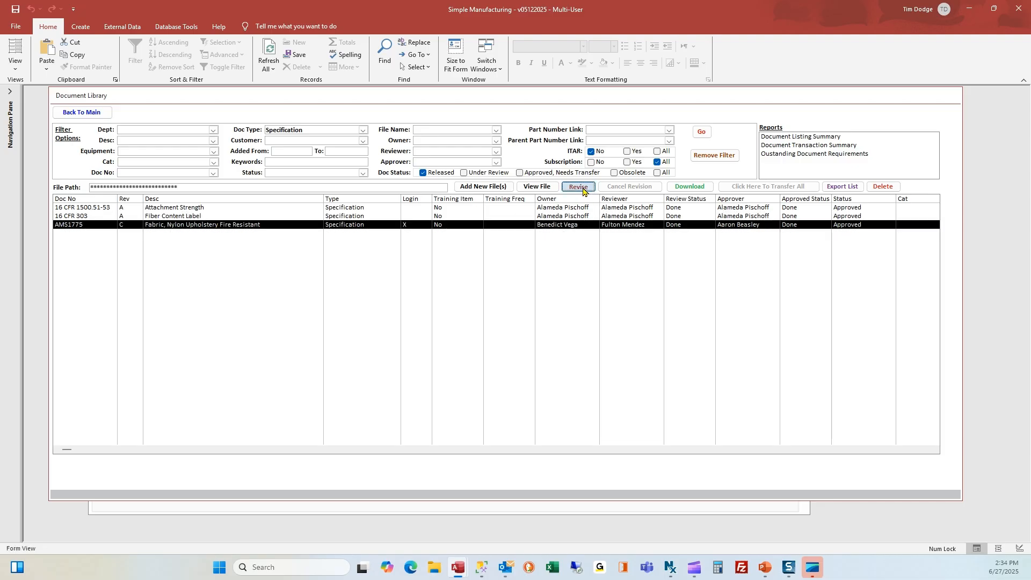
pyautogui.click(593, 320)
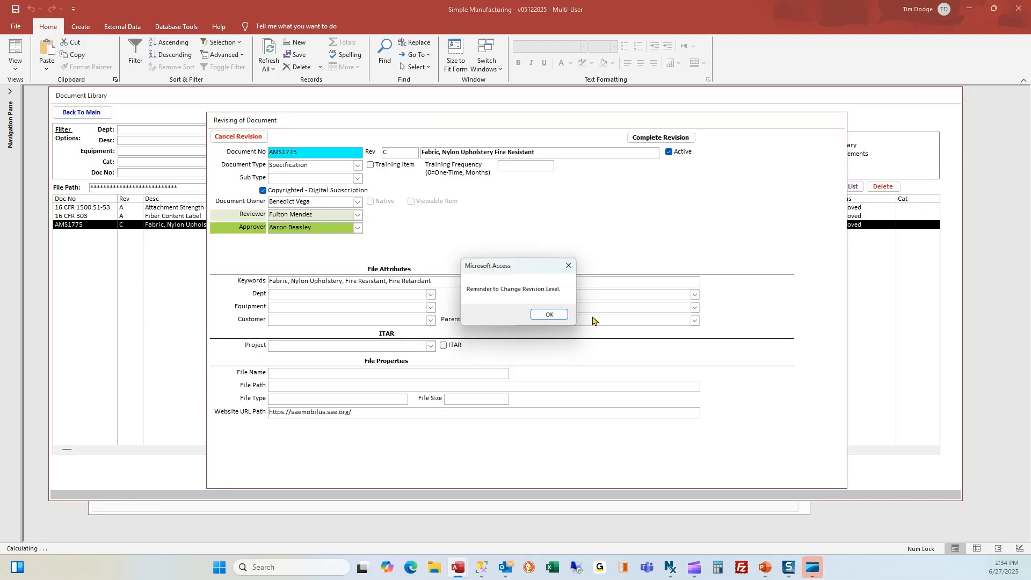
pyautogui.click(551, 317)
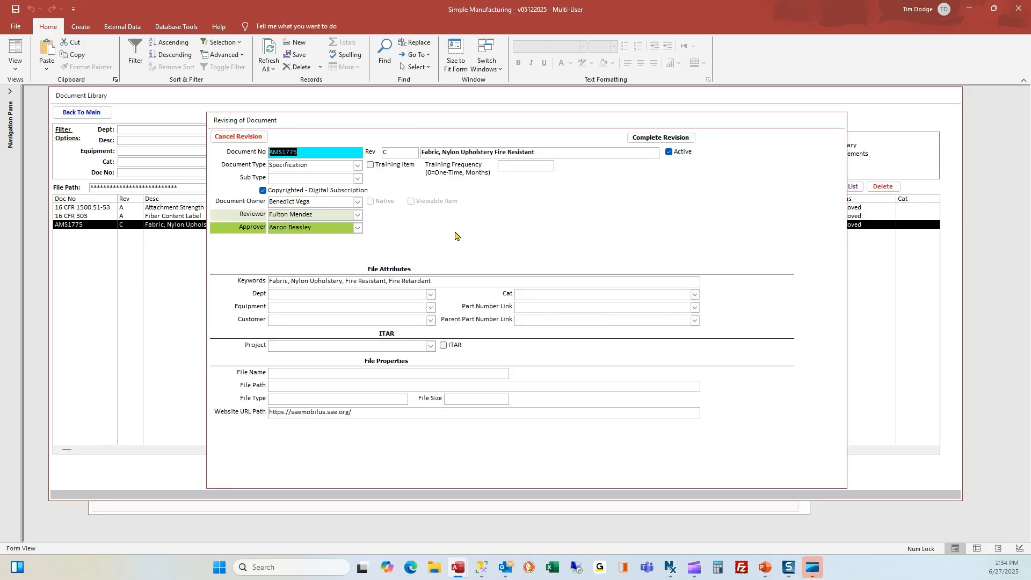
# - Set the AMS1775 revision to D and mark it as a training item with a training frequency of 12 months
pyautogui.click(383, 153)
pyautogui.write('D')
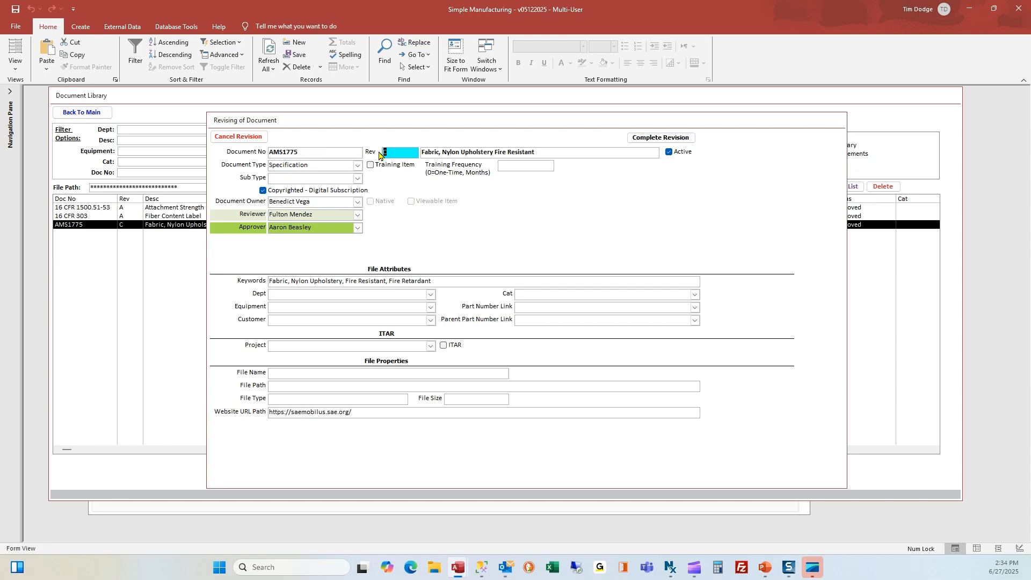
pyautogui.click(371, 166)
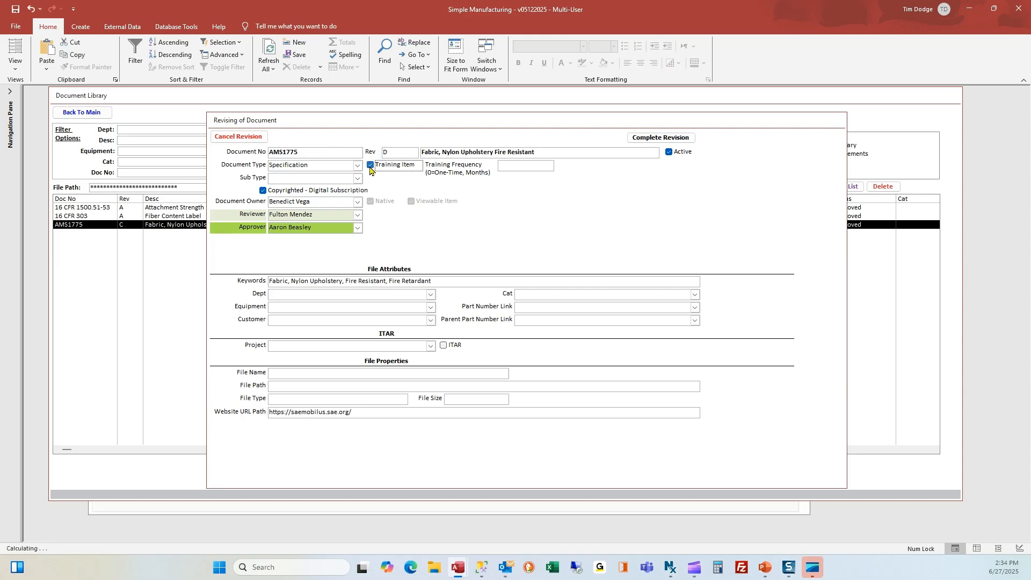
pyautogui.click(511, 164)
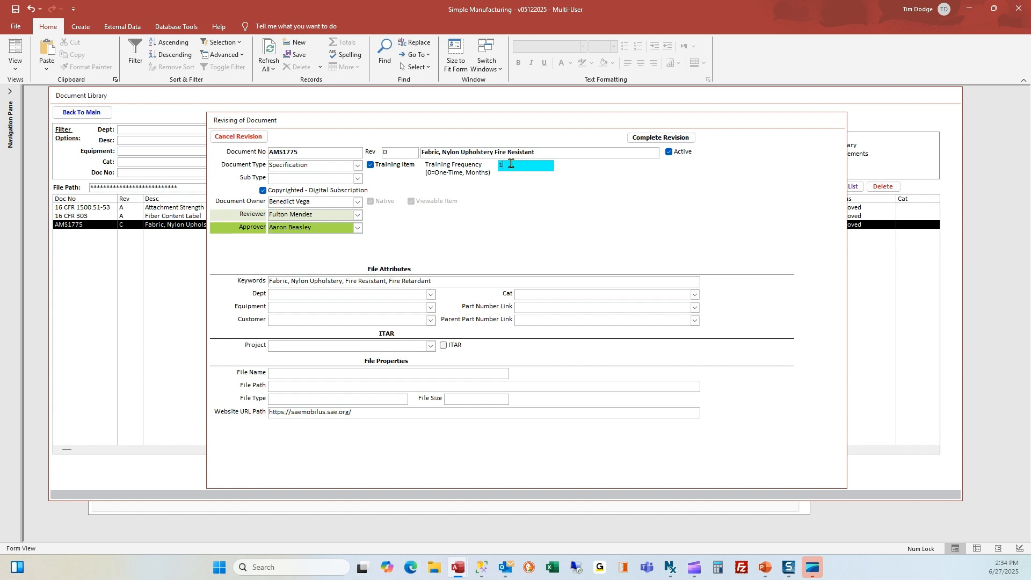
pyautogui.click(370, 280)
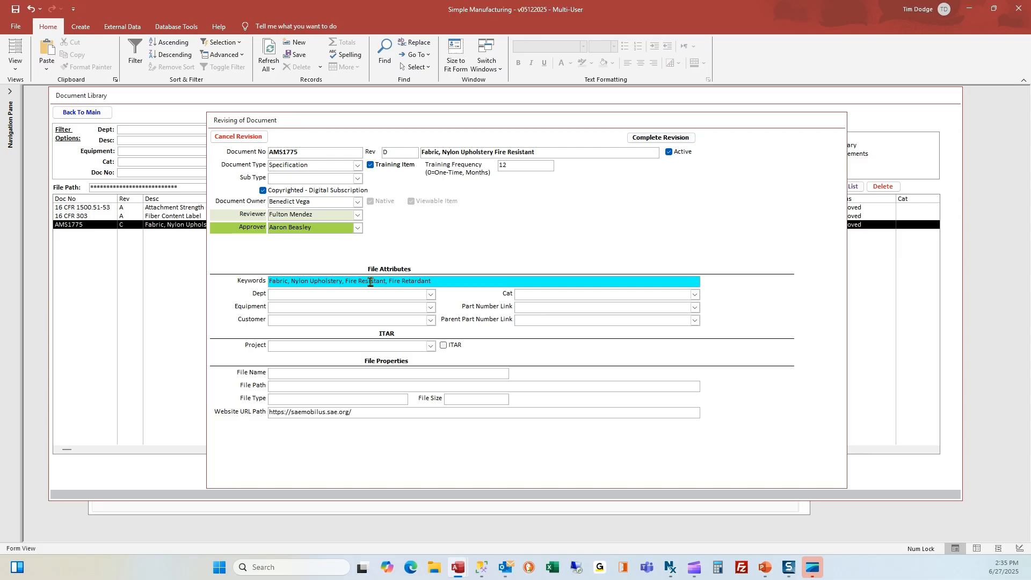
# - Complete the AMS1775 revision and discard the prepared review notification e-mail without saving it
pyautogui.click(654, 139)
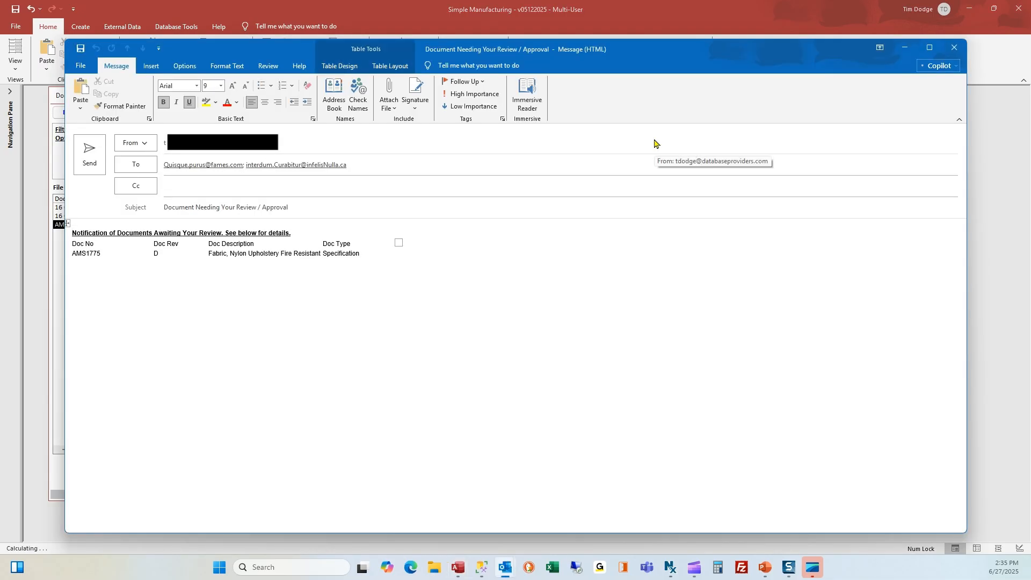
pyautogui.click(954, 48)
pyautogui.click(518, 312)
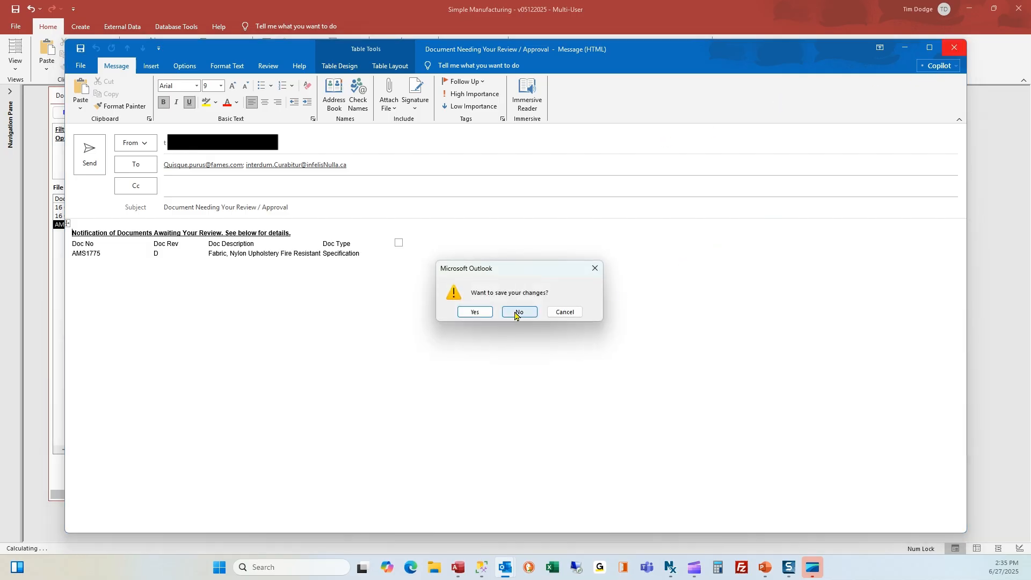
pyautogui.click(543, 316)
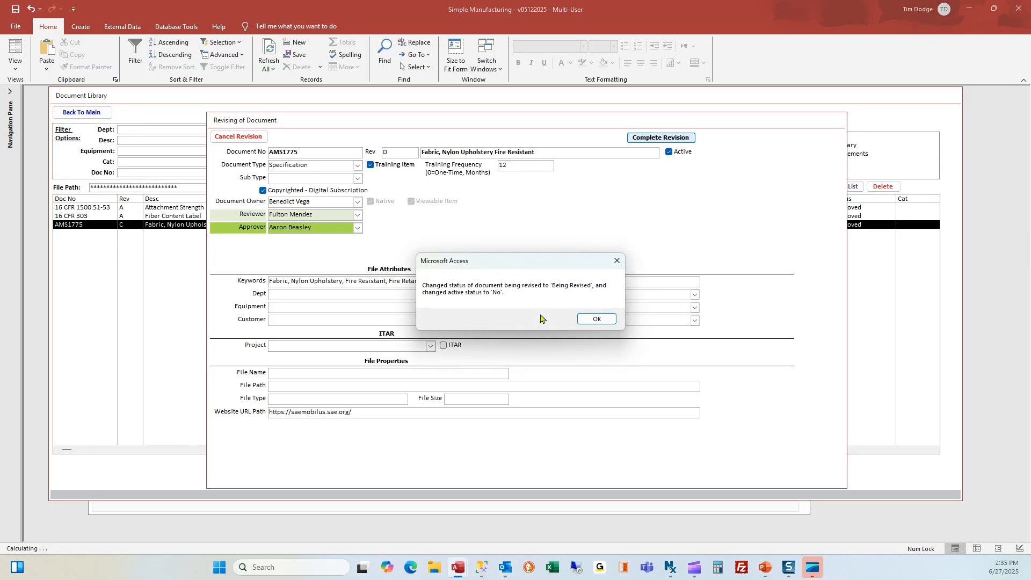
pyautogui.click(602, 321)
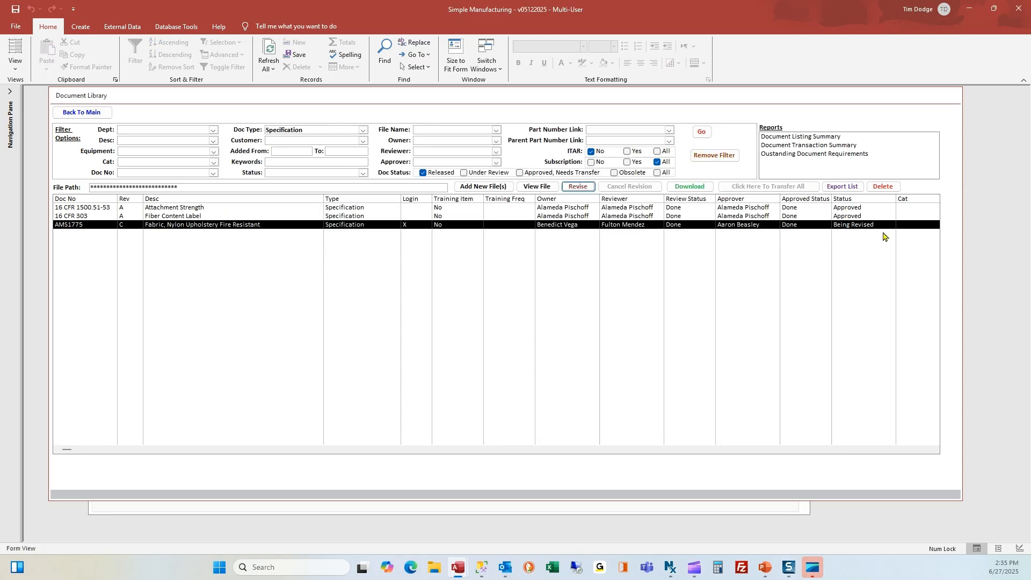
# - Open AMS1775 Rev D from the documents under review and give the reviewer sign-off with the signature password
pyautogui.click(865, 225)
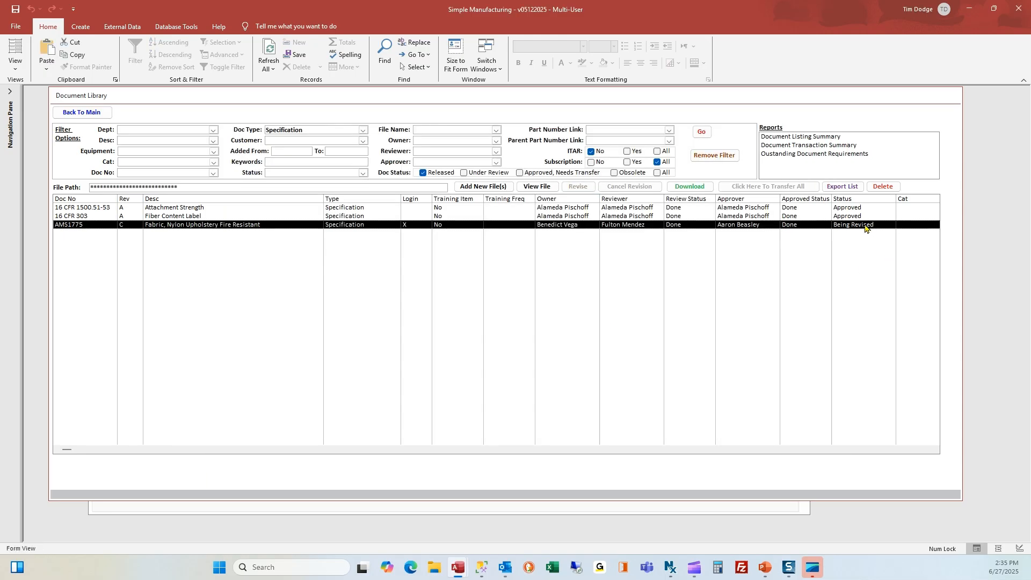
pyautogui.click(487, 174)
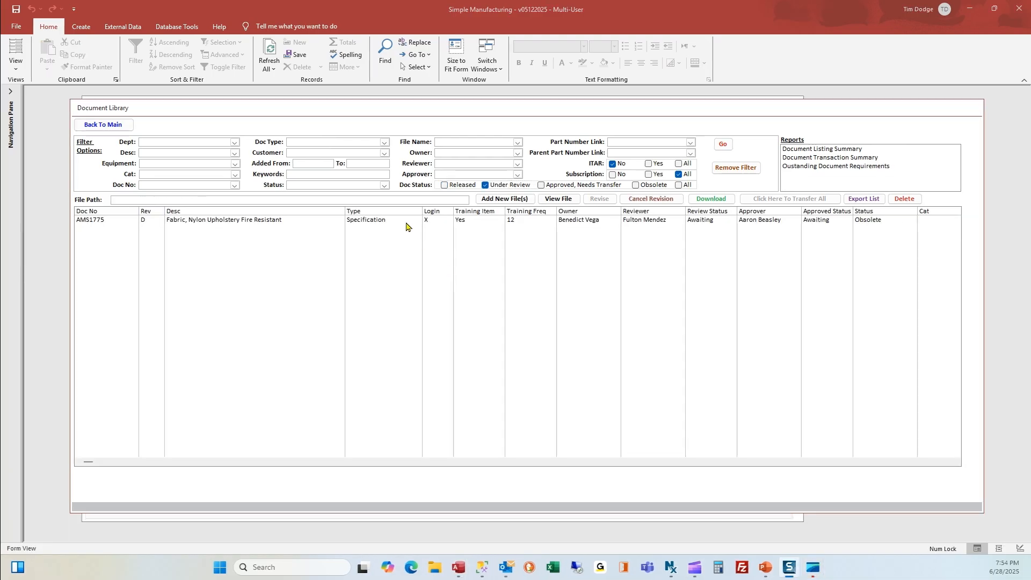
pyautogui.doubleClick(407, 223)
pyautogui.click(405, 216)
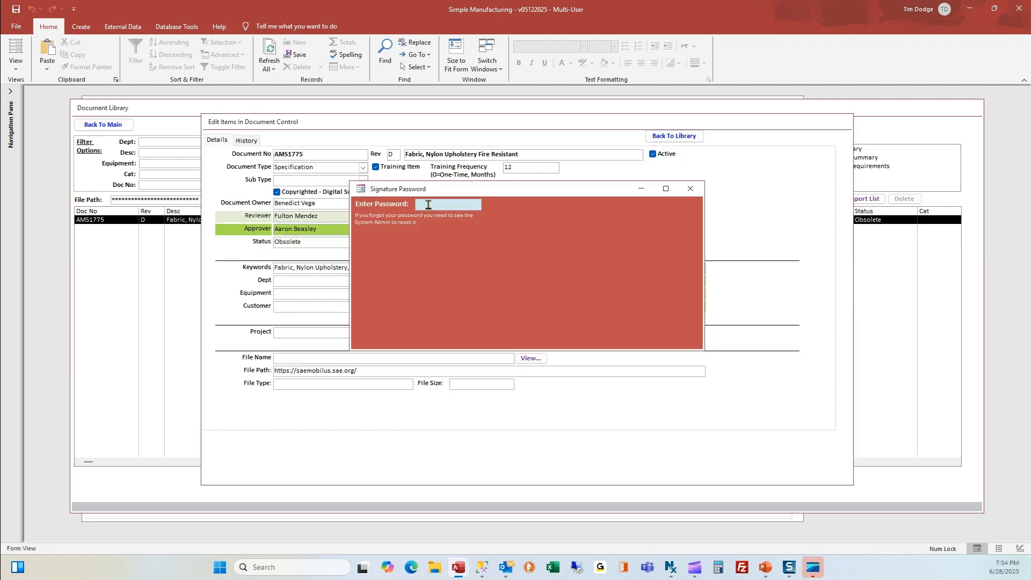
pyautogui.write('**')
pyautogui.press('Return')
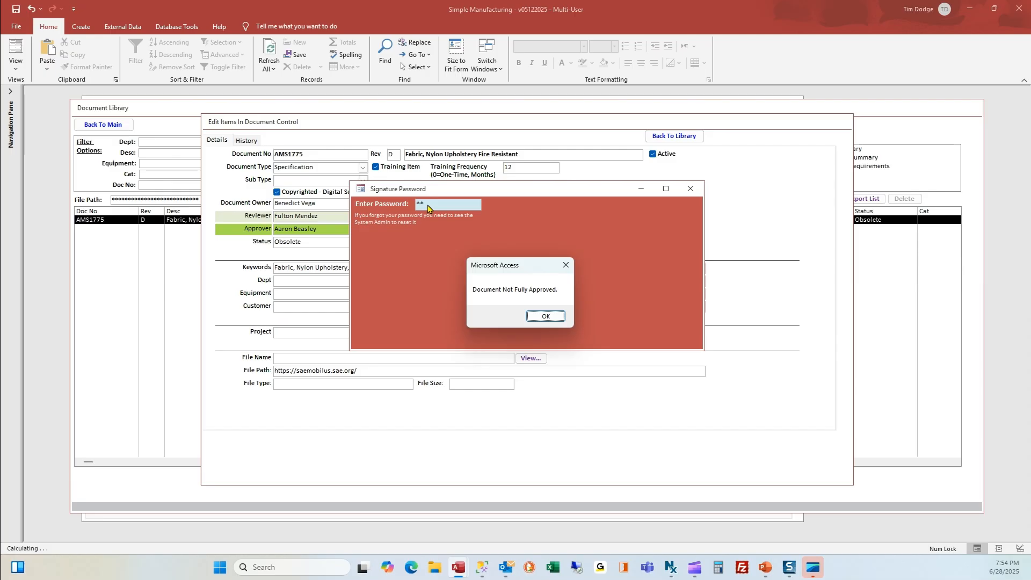
pyautogui.click(538, 316)
# - Reopen AMS1775 Rev D, give the approver sign-off with the signature password, and discard the completed-approval e-mail without saving it
pyautogui.doubleClick(521, 222)
pyautogui.click(427, 235)
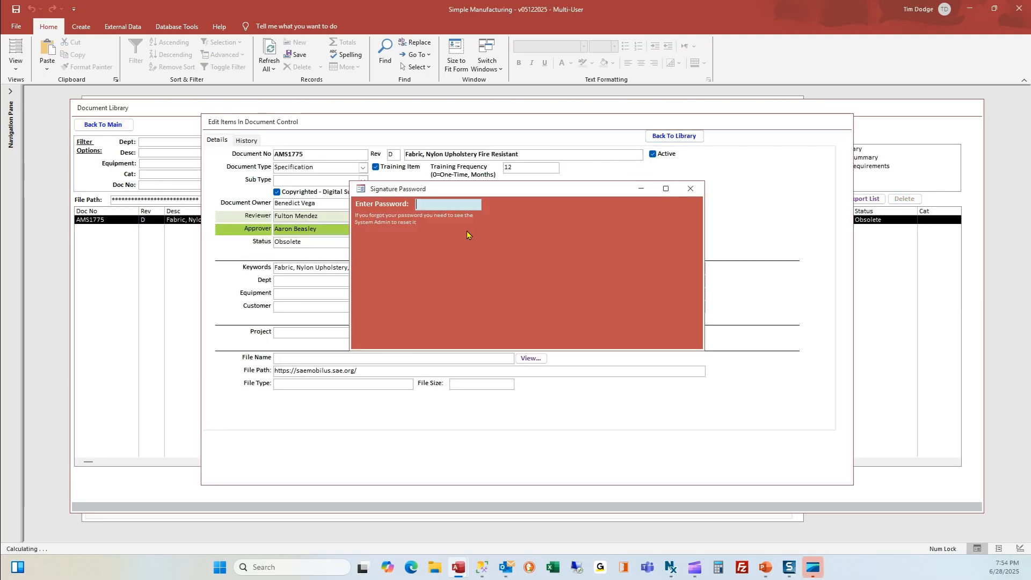
pyautogui.write('**')
pyautogui.press('Return')
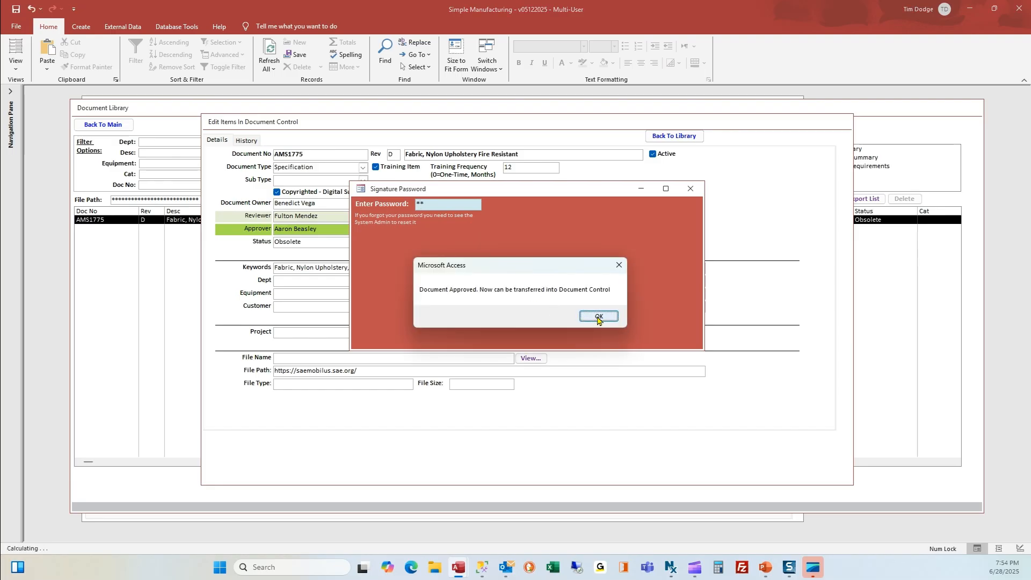
pyautogui.click(597, 317)
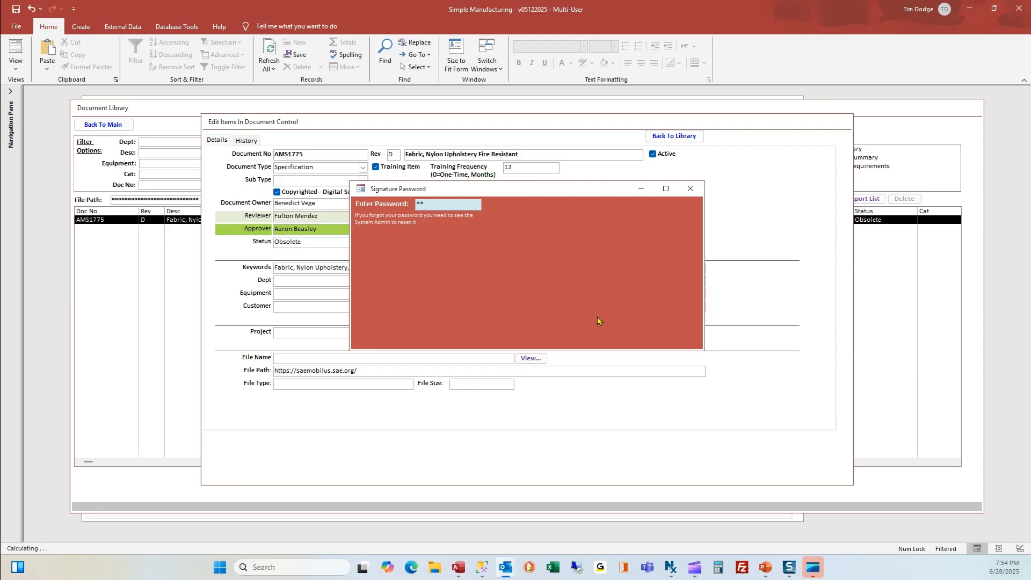
pyautogui.click(553, 316)
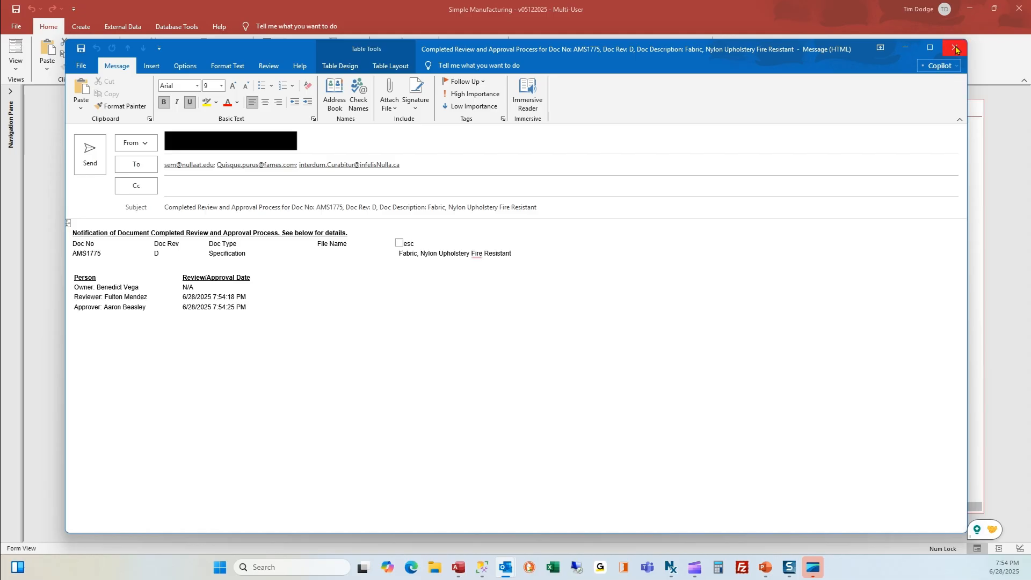
pyautogui.click(955, 49)
pyautogui.click(515, 315)
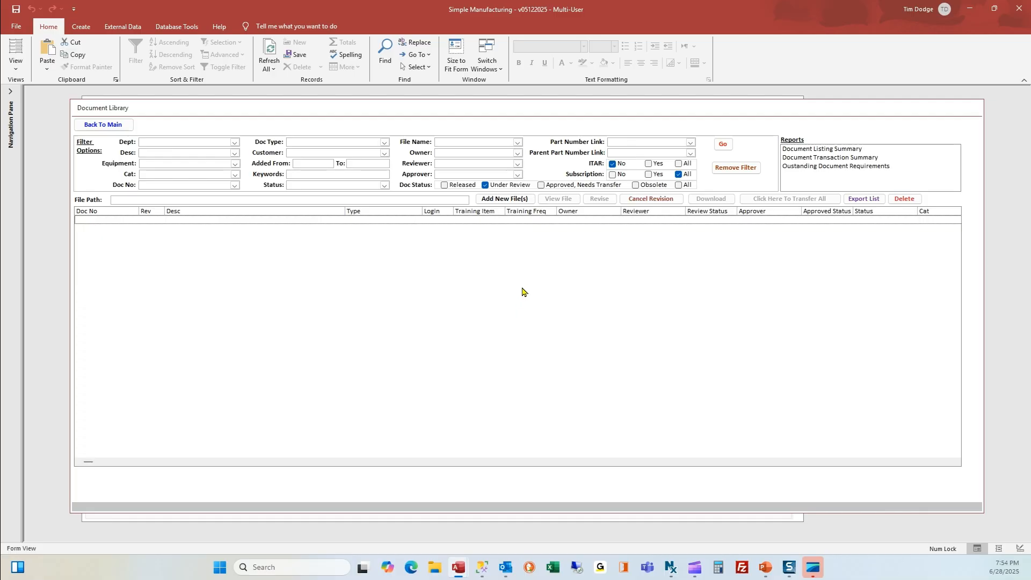
# - Transfer the approved AMS1775 Rev D into document control with the signature password, and discard the release e-mail without saving it
pyautogui.click(554, 186)
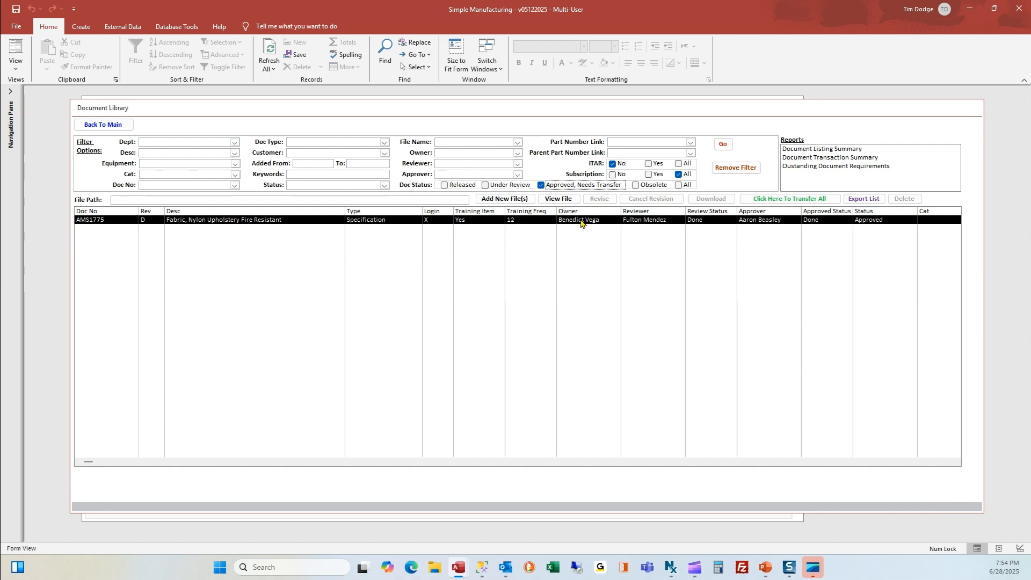
pyautogui.click(789, 199)
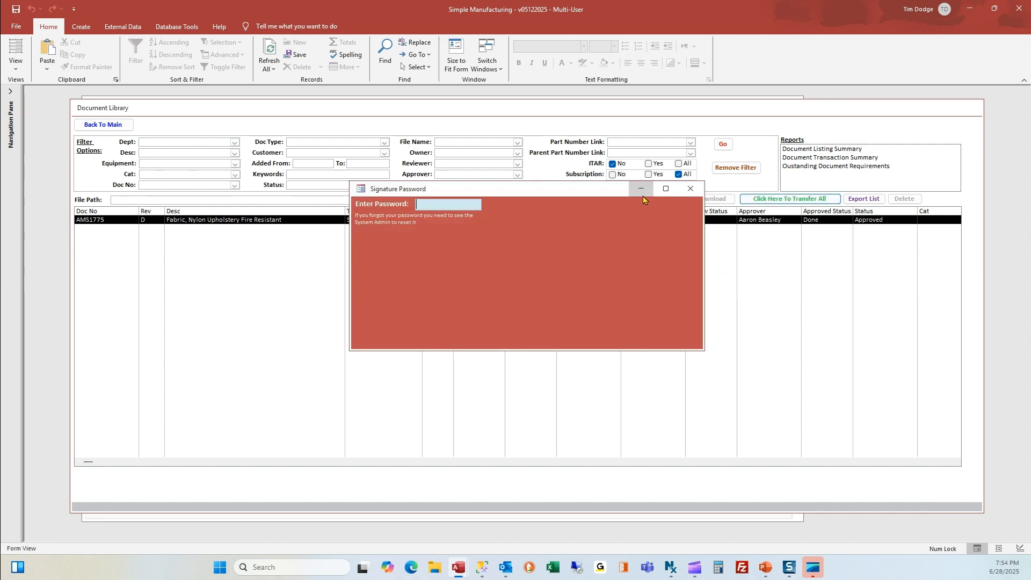
pyautogui.write('**')
pyautogui.press('Return')
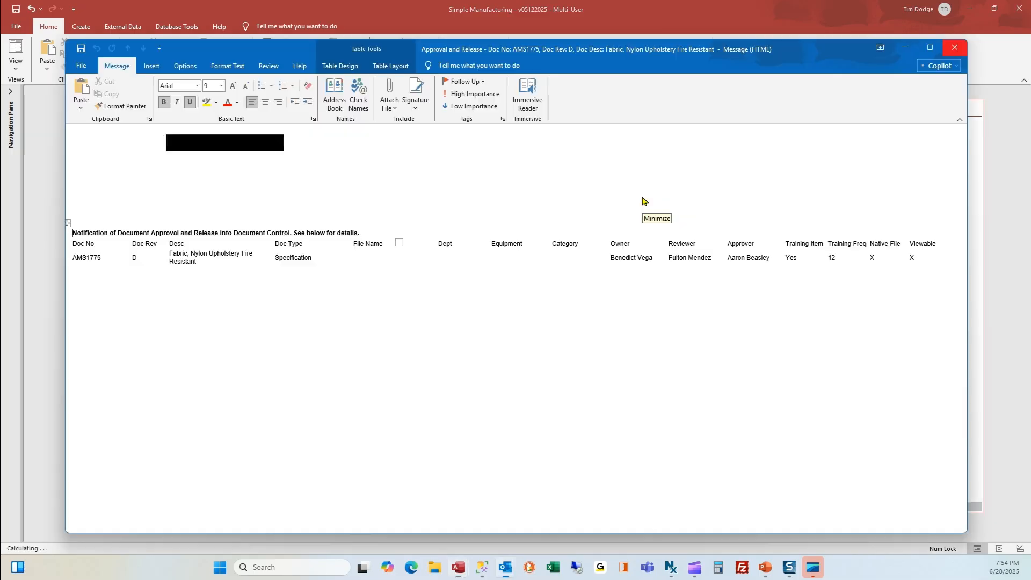
pyautogui.press('Return')
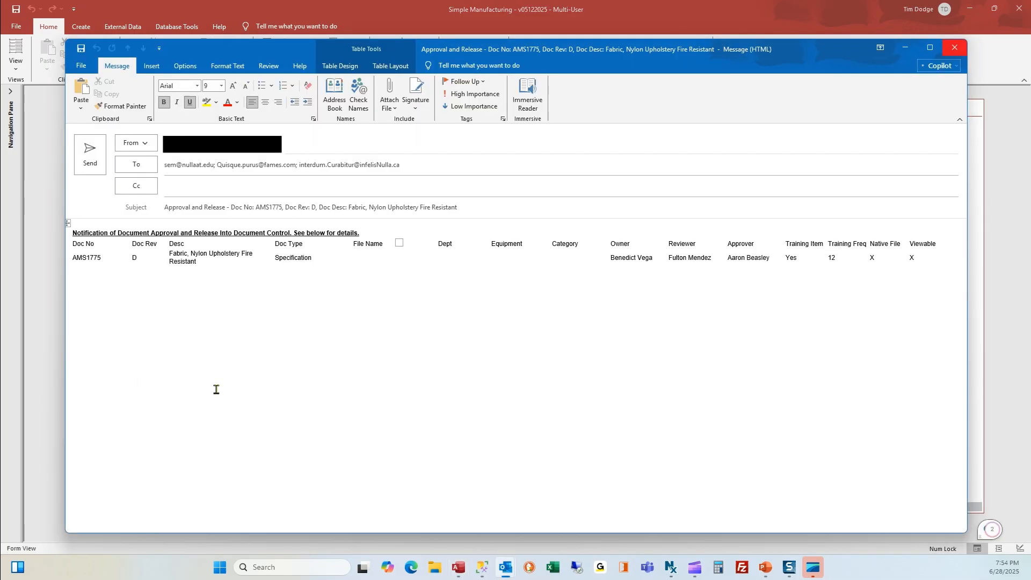
pyautogui.click(955, 49)
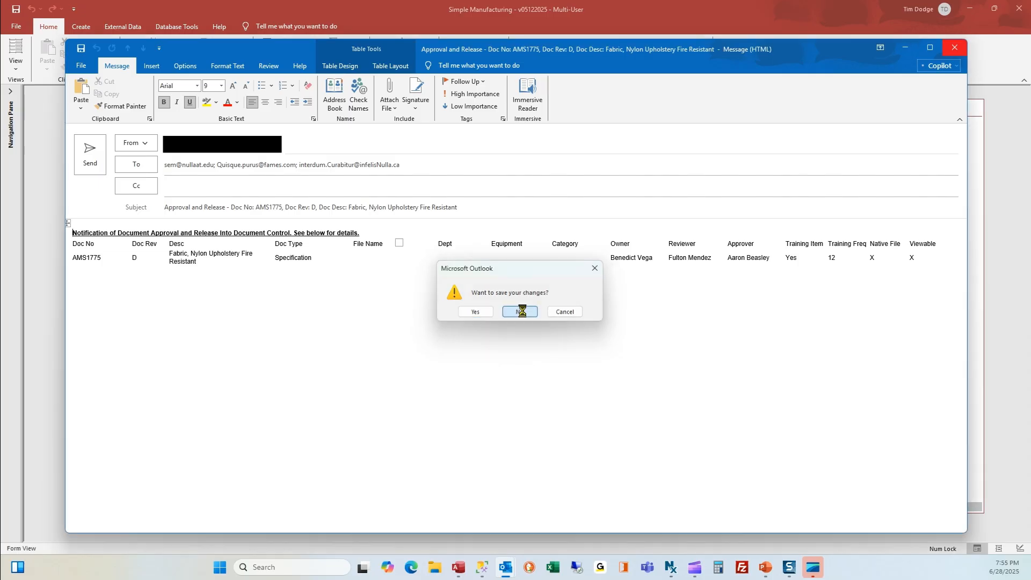
pyautogui.click(520, 311)
# - Filter the released documents to type Specification to check AMS1775 Rev D
pyautogui.click(460, 187)
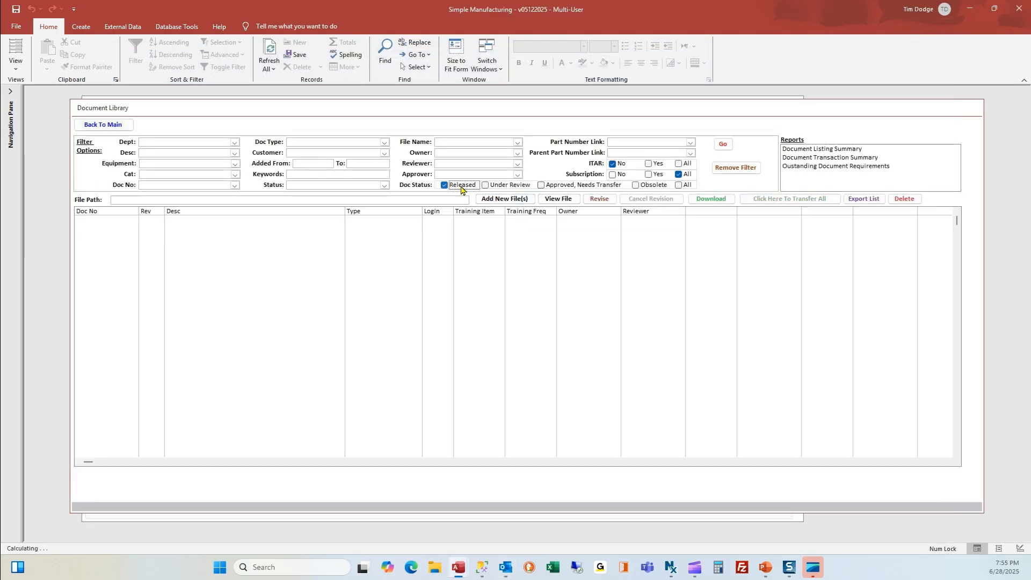
pyautogui.click(384, 142)
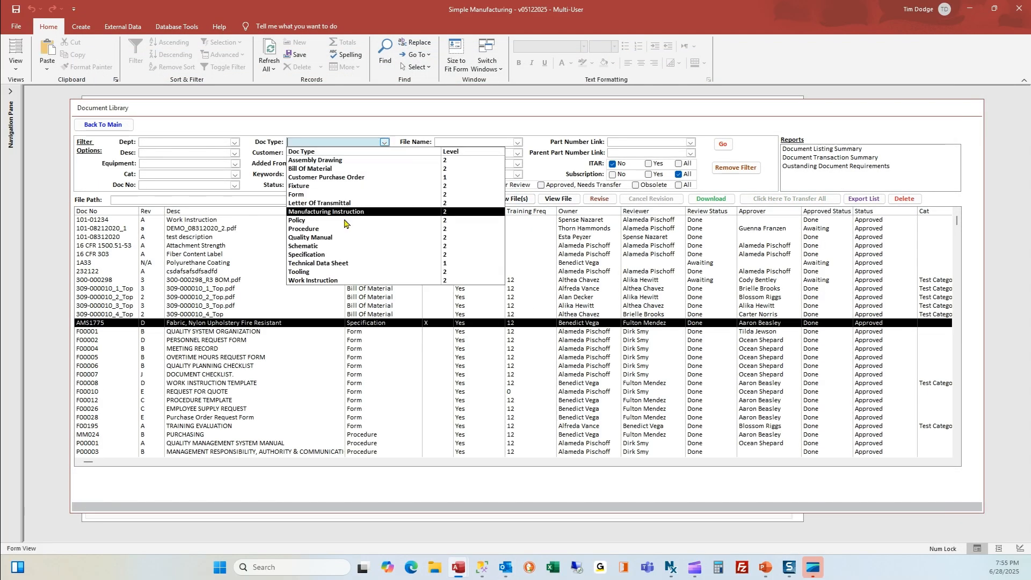
pyautogui.click(296, 253)
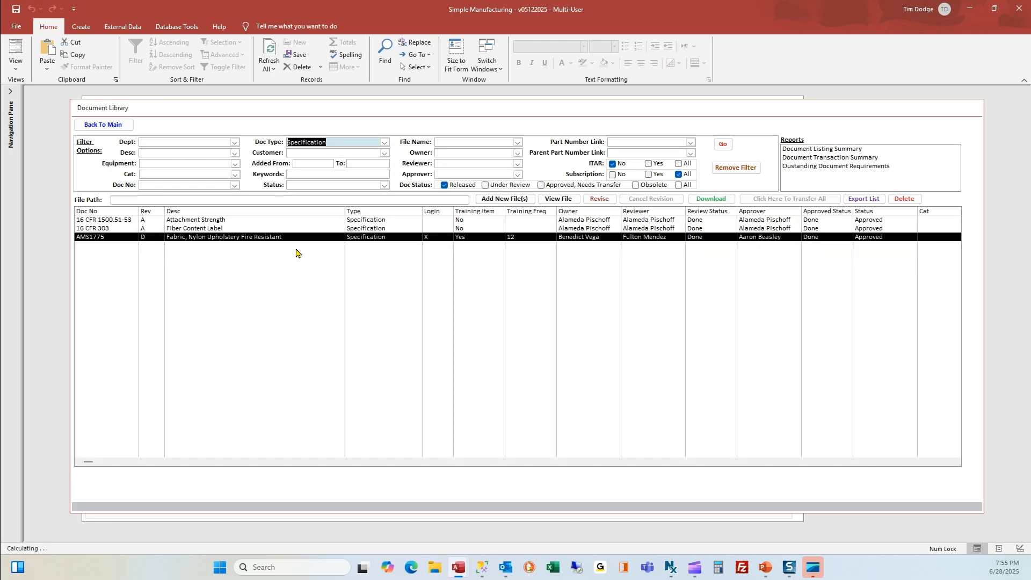